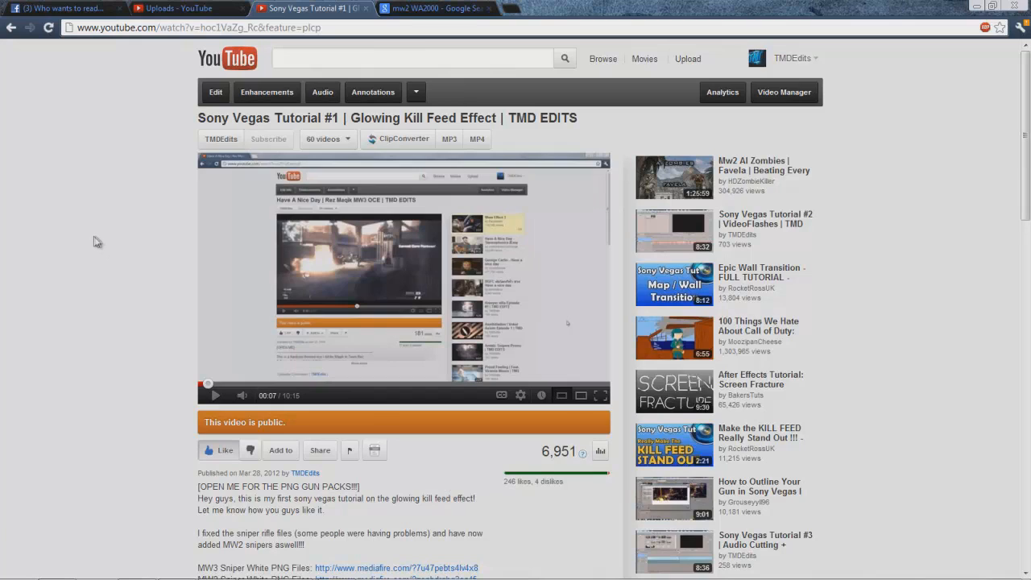
# - Review the glowing kill feed tutorial's description and its download links for the MW3 and MW2 sniper white PNG files
pyautogui.scroll(-4, 92, 248)
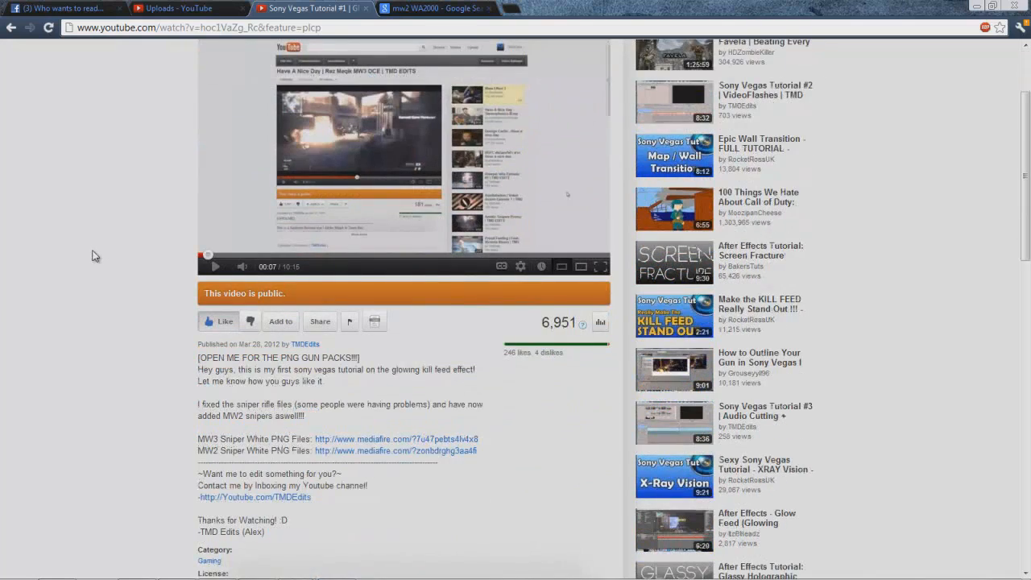
pyautogui.scroll(-2, 92, 249)
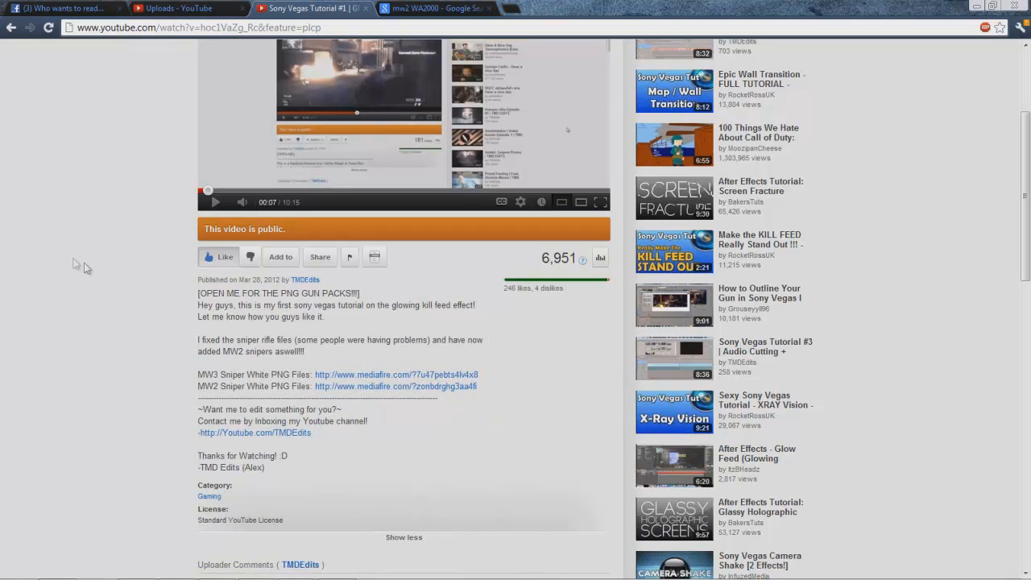
pyautogui.scroll(2, 86, 271)
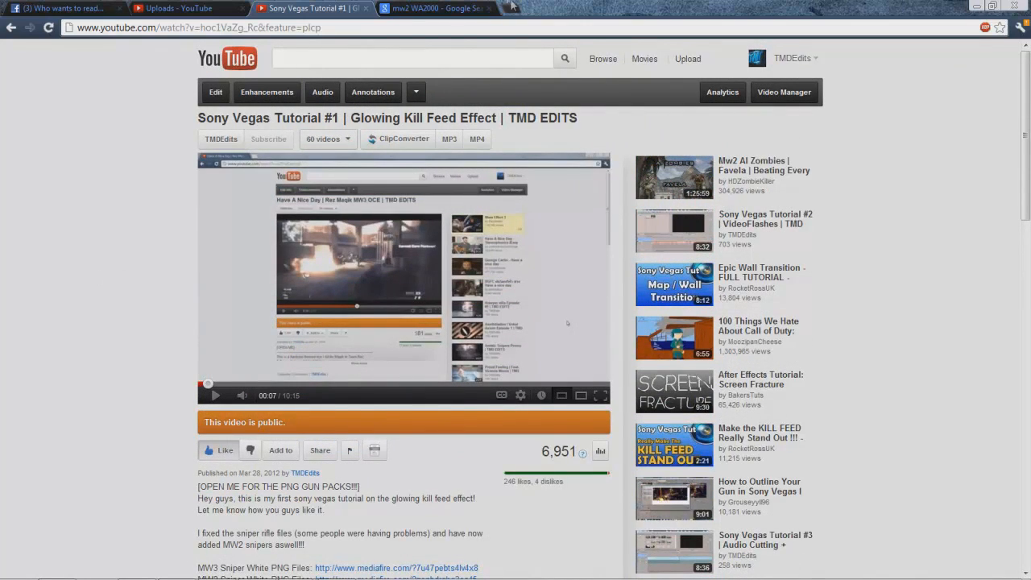
# - Examine the mw2 WA2000 image results for a clean side view of the rifle
pyautogui.click(468, 8)
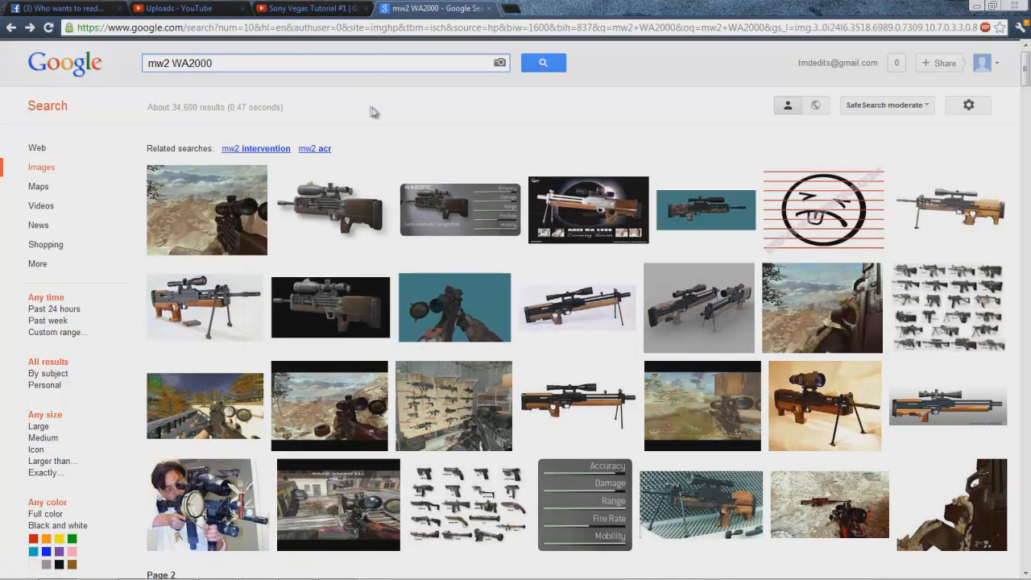
pyautogui.moveTo(231, 234)
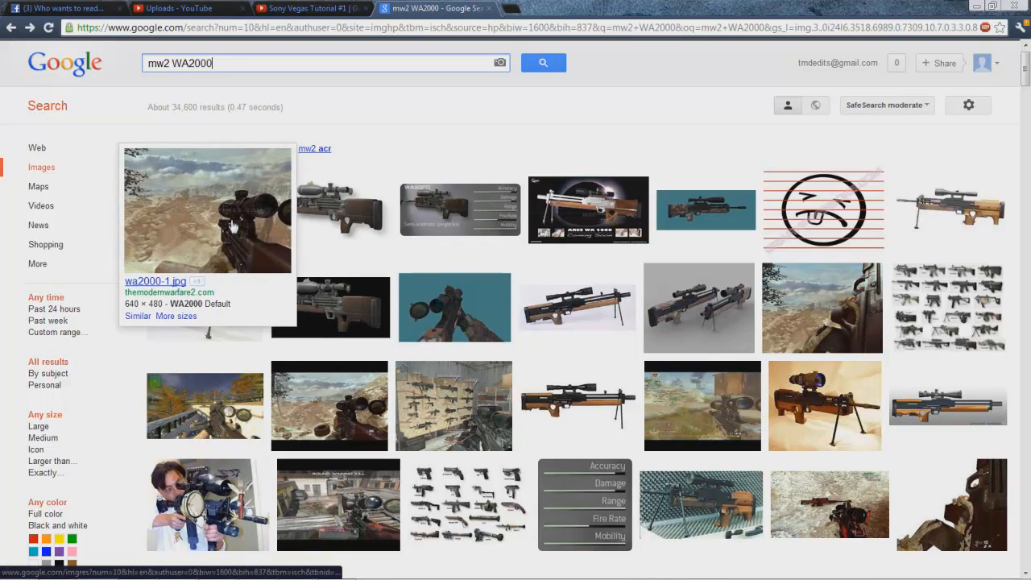
pyautogui.moveTo(197, 509)
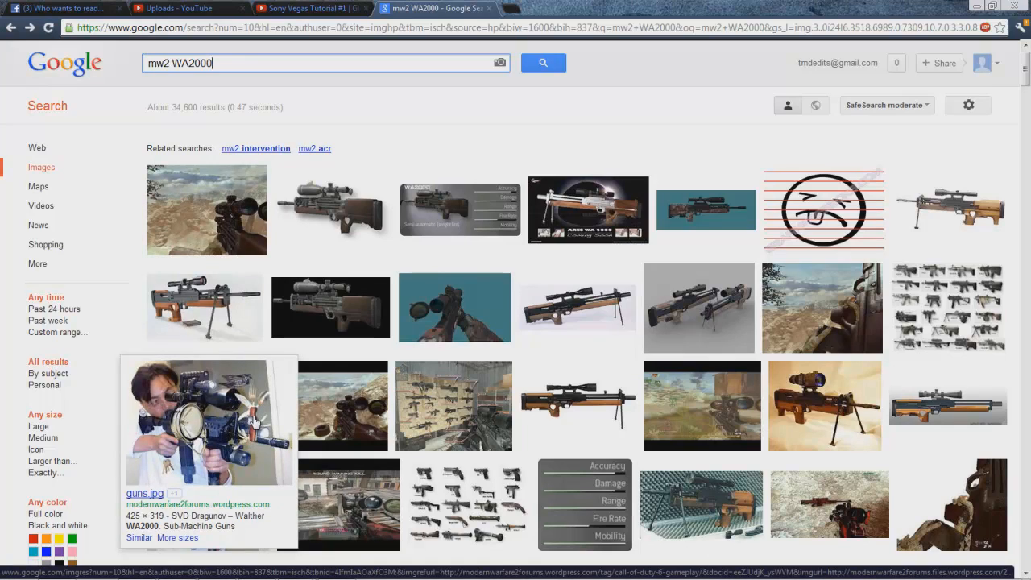
pyautogui.moveTo(740, 317)
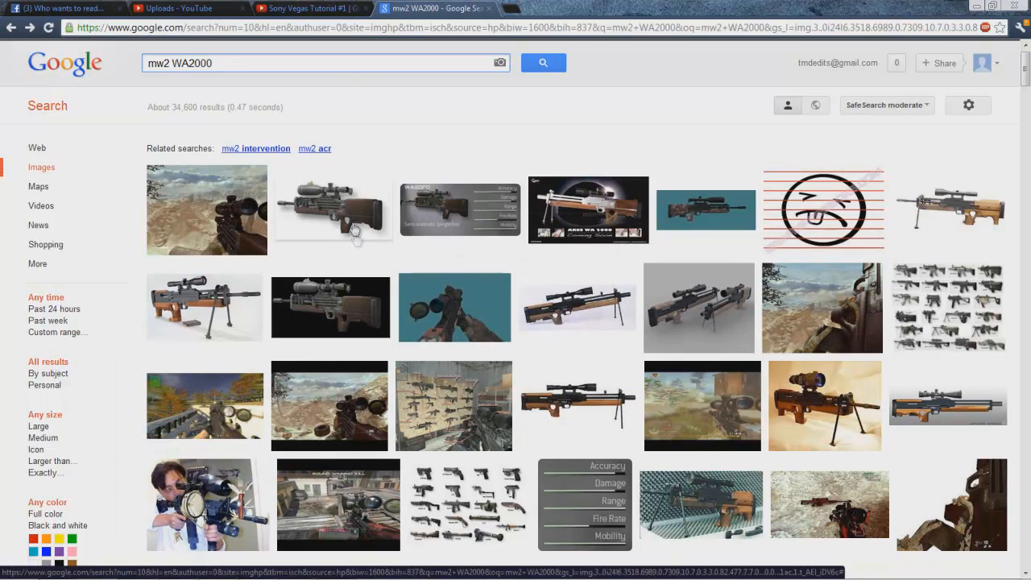
pyautogui.moveTo(351, 222)
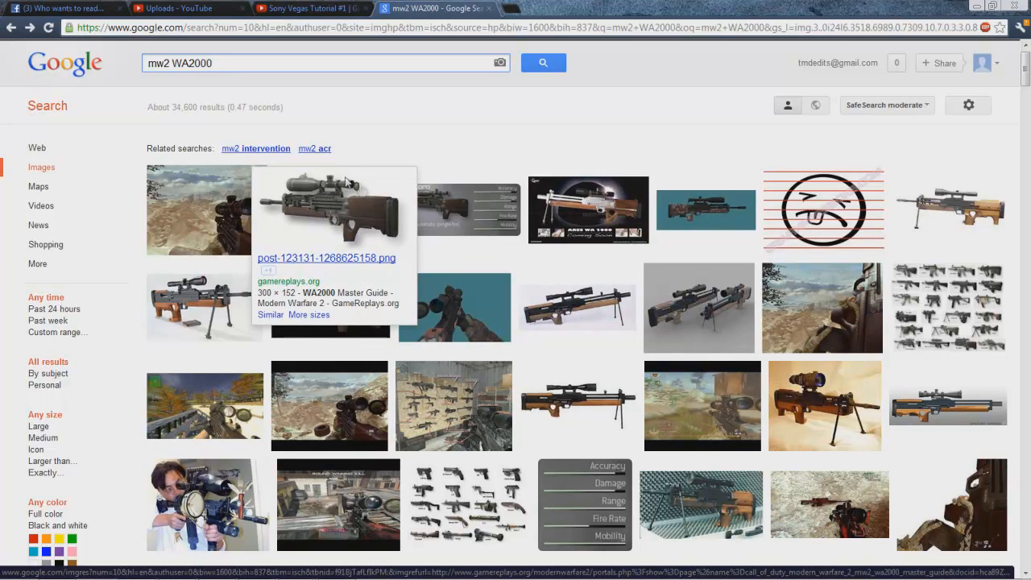
pyautogui.moveTo(294, 213)
# - Switch to Photoshop and flip the rifle layer horizontally in WHITE PNG WA2000.png
pyautogui.click(979, 7)
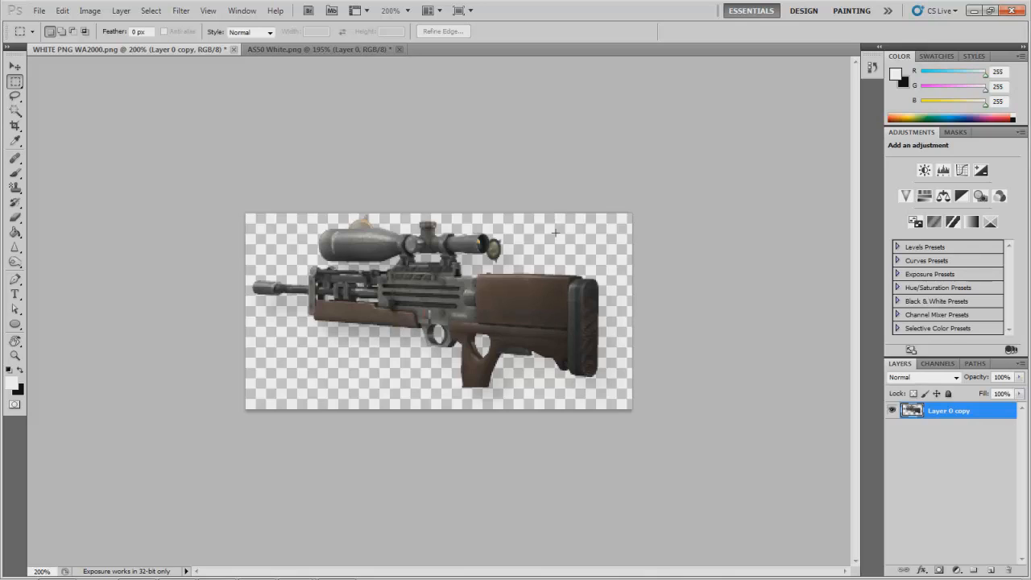
pyautogui.rightClick(945, 416)
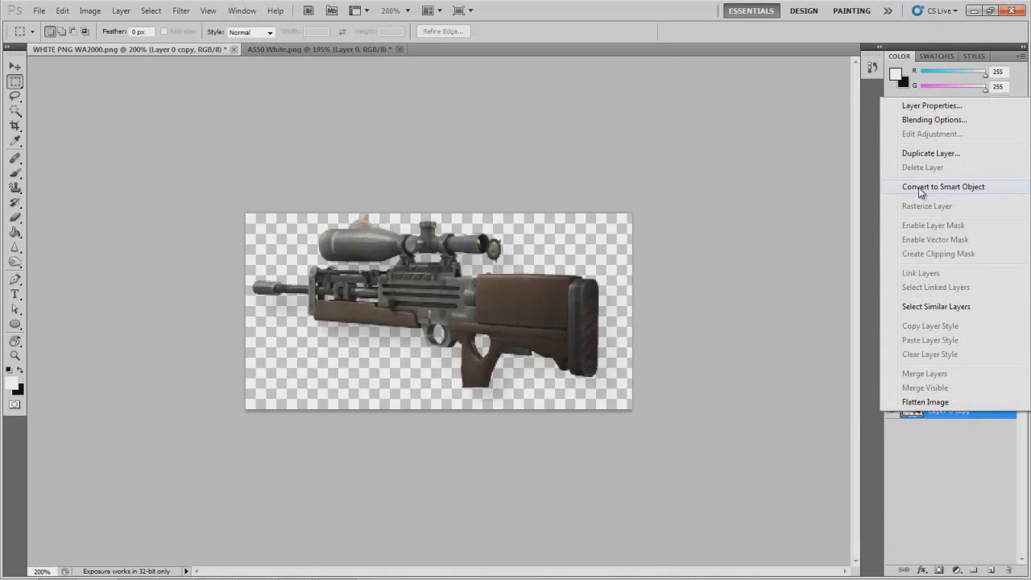
pyautogui.click(961, 471)
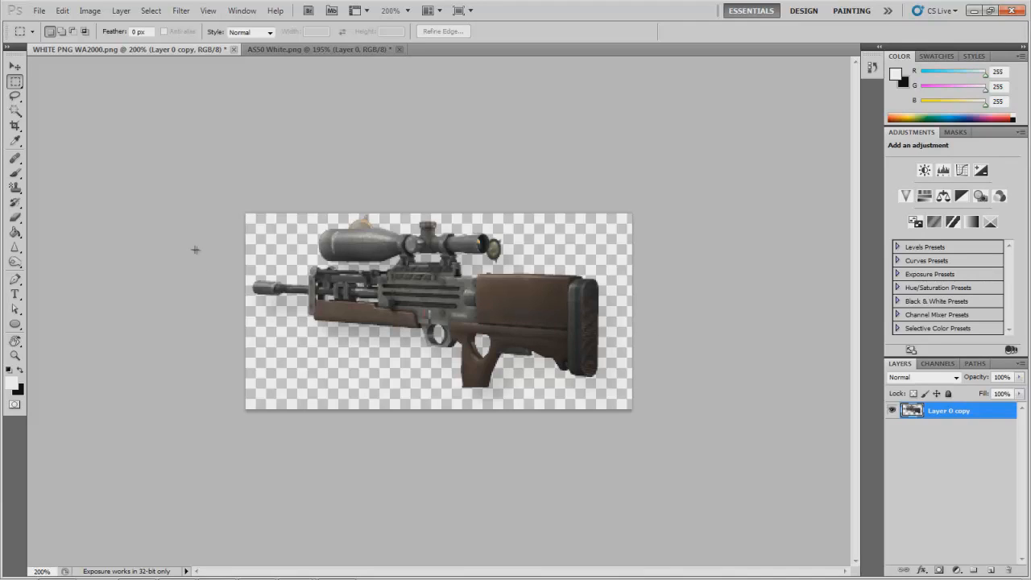
pyautogui.click(61, 12)
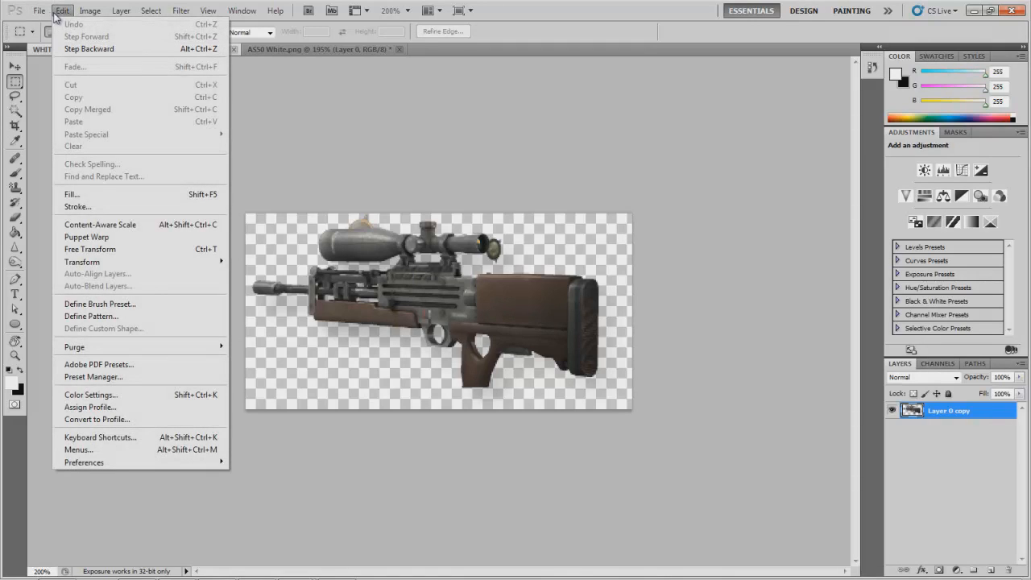
pyautogui.moveTo(115, 263)
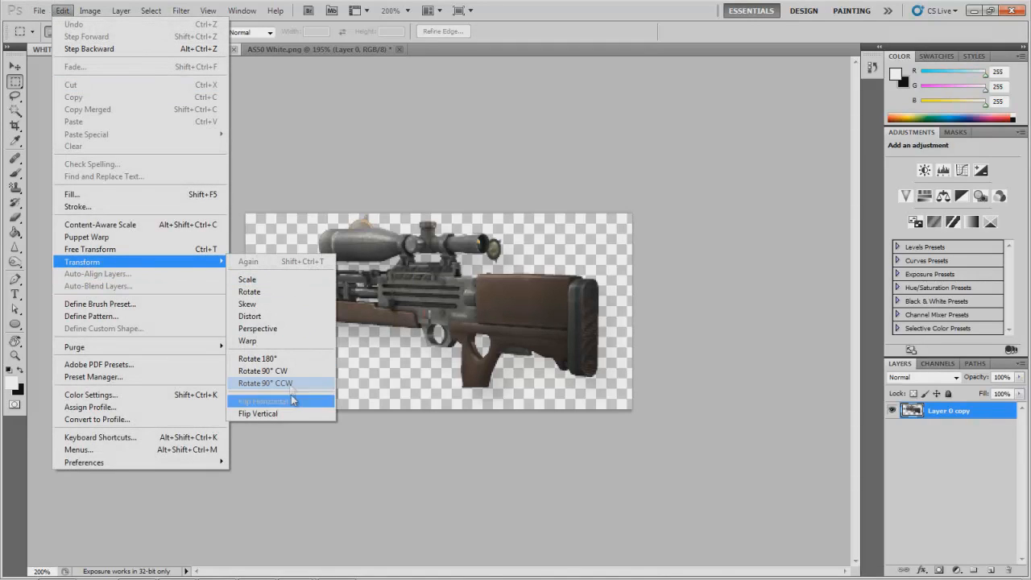
pyautogui.click(263, 401)
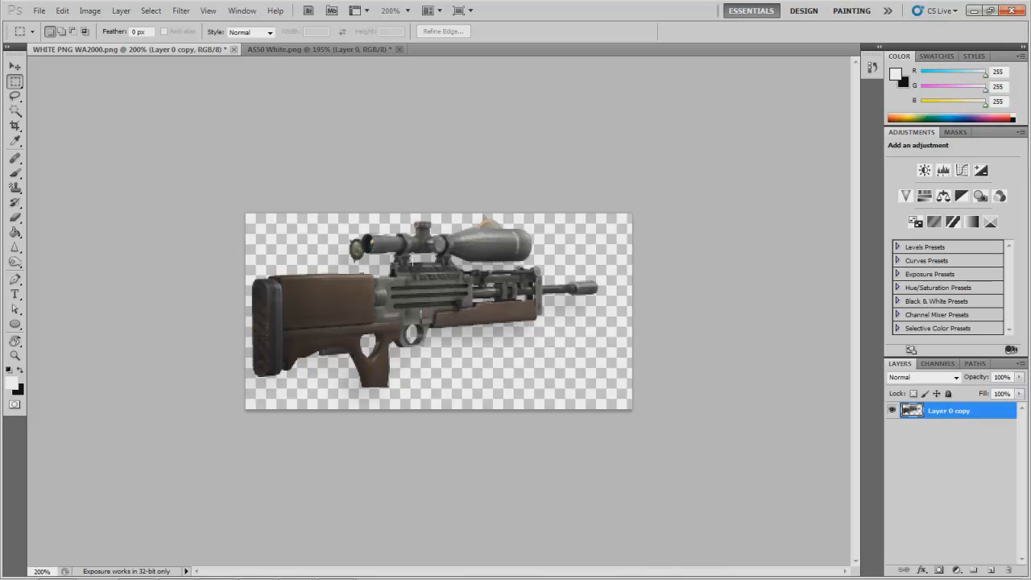
# - Try cropping AS50 White.png tightly around its small white rifle, and undo the crop
pyautogui.click(326, 48)
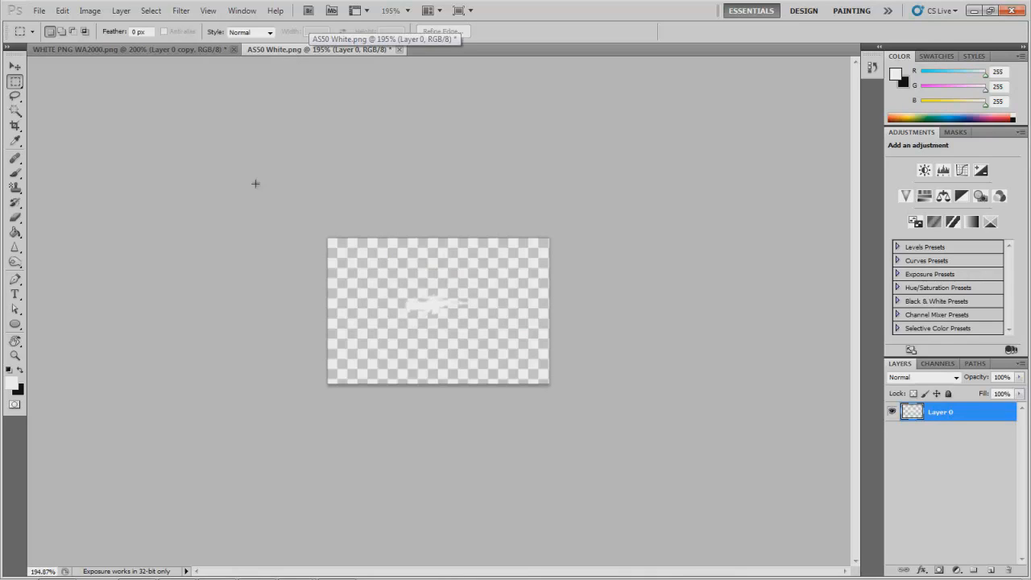
pyautogui.scroll(-2, 254, 186)
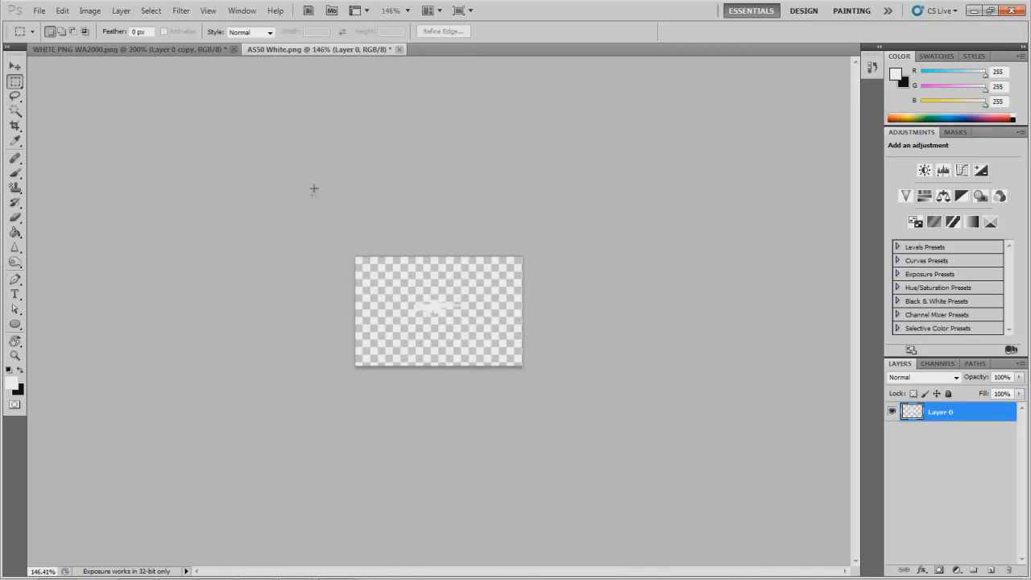
pyautogui.click(14, 126)
pyautogui.moveTo(407, 293); pyautogui.dragTo(470, 329)
pyautogui.press('Return')
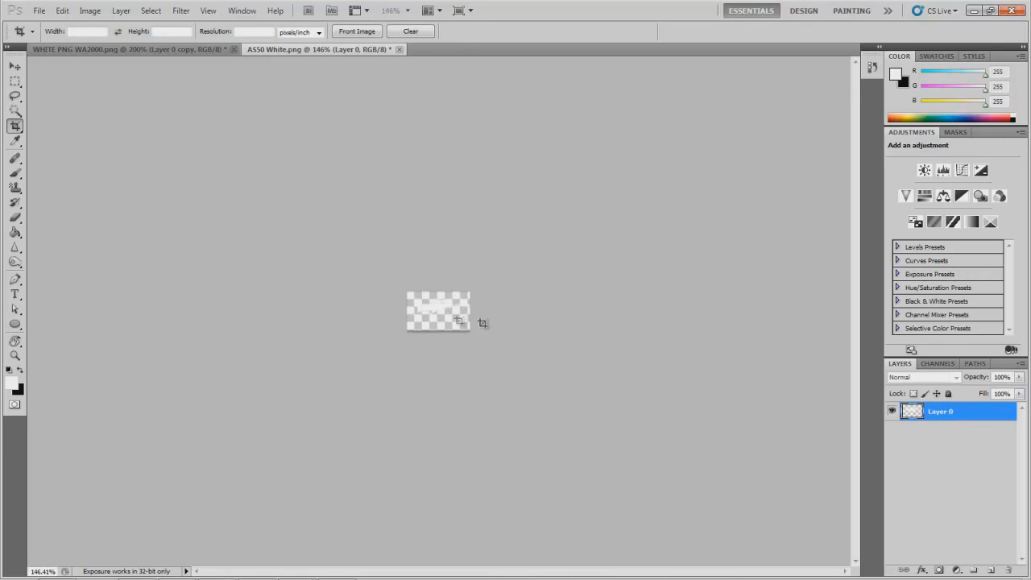
pyautogui.hotkey('ctrl', 'z')
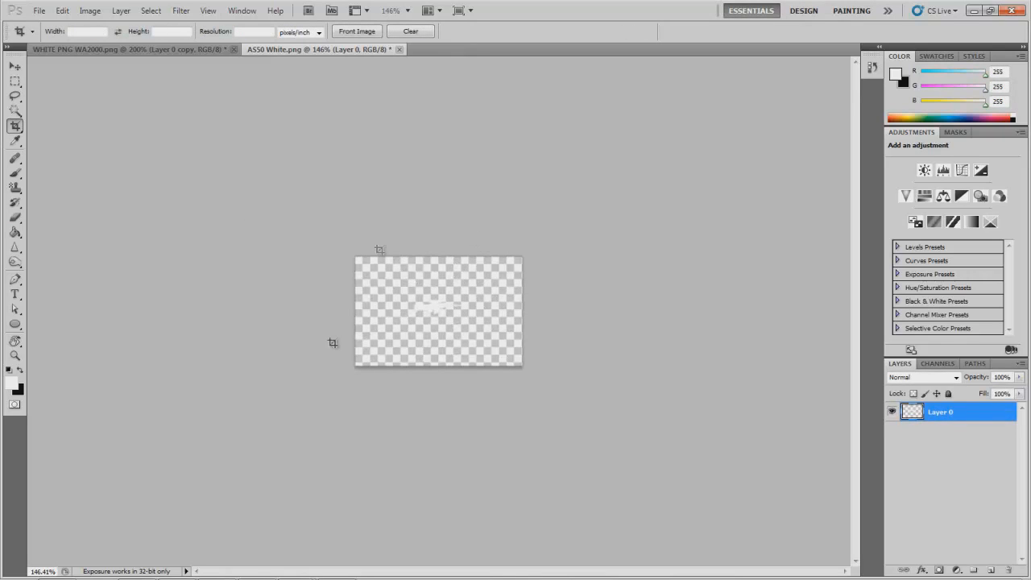
pyautogui.click(15, 81)
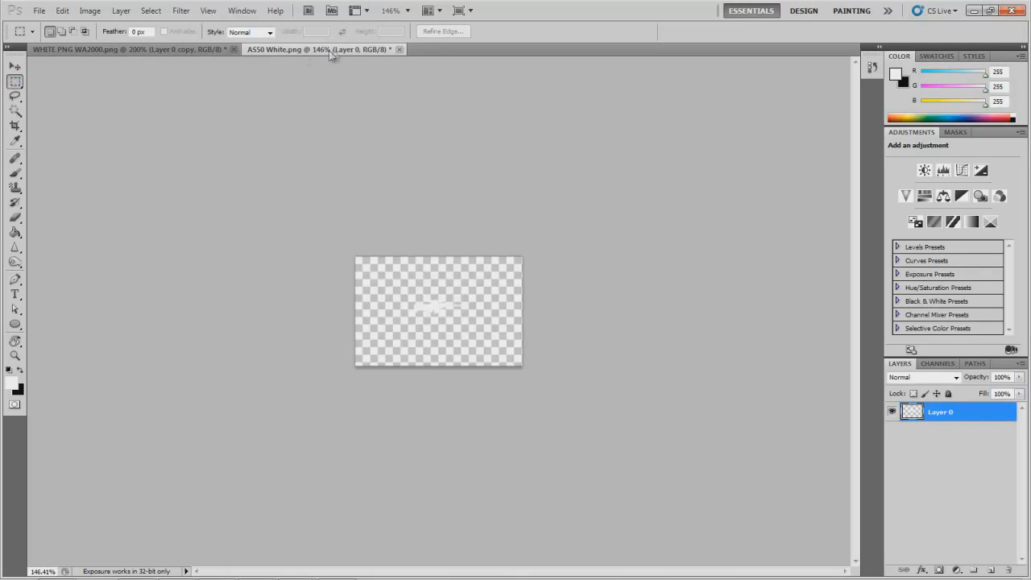
# - Copy the flipped rifle layer from WHITE PNG WA2000.png into the AS50 White.png document
pyautogui.click(194, 47)
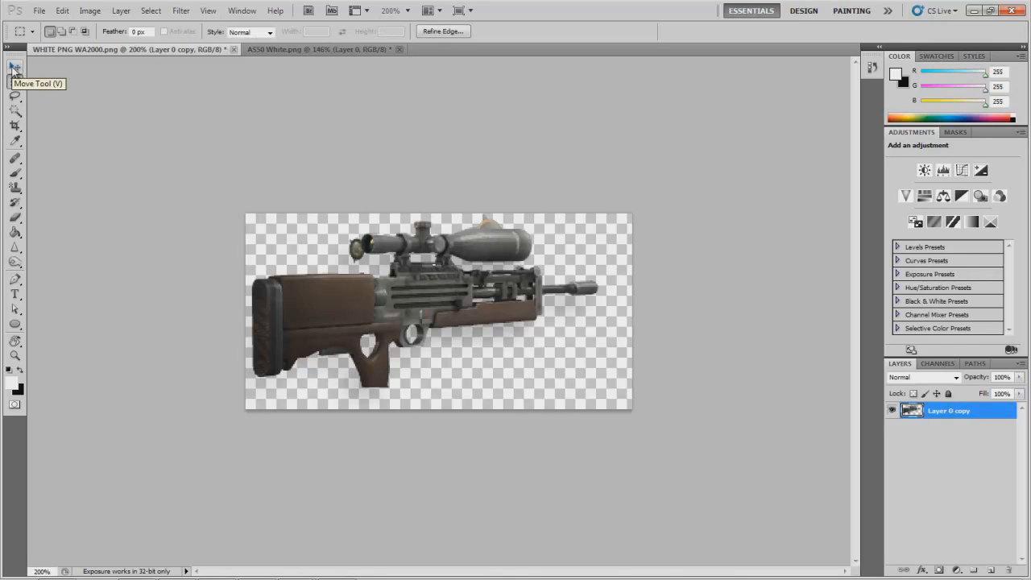
pyautogui.click(14, 67)
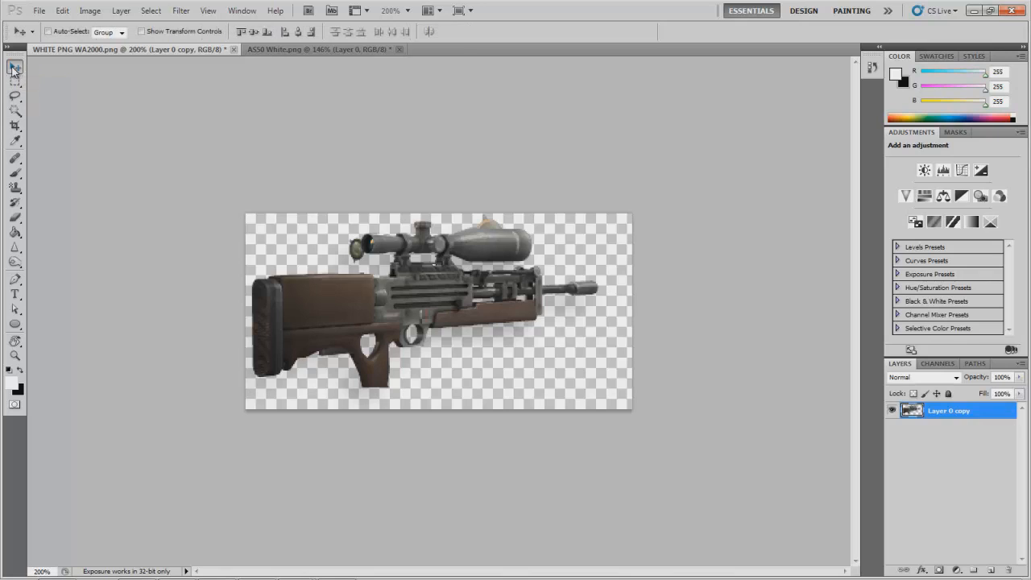
pyautogui.moveTo(449, 316); pyautogui.dragTo(411, 273)
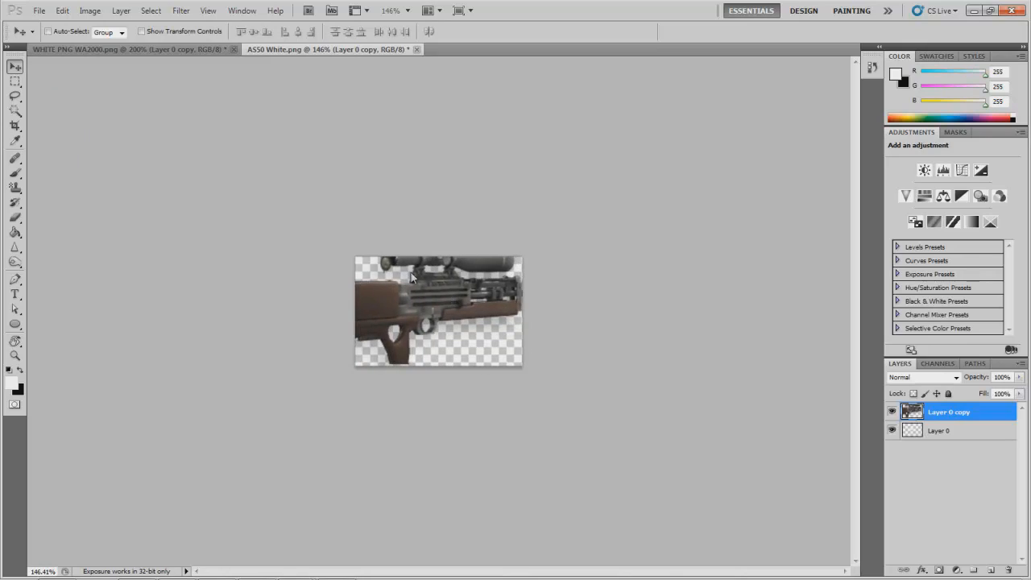
# - Free Transform the pasted rifle to about 20% width and 19% height, positioning it over the small white rifle
pyautogui.click(16, 84)
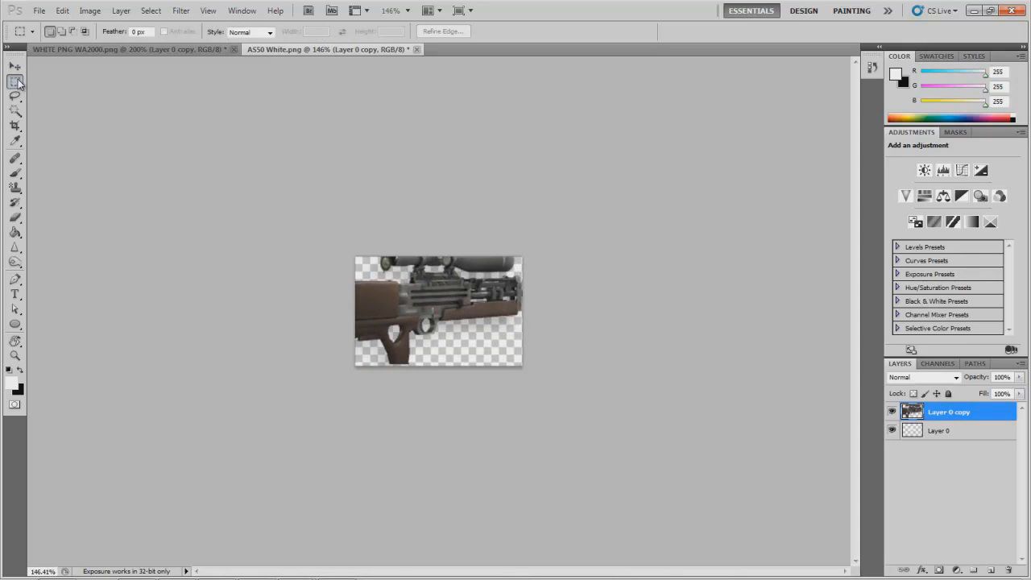
pyautogui.rightClick(388, 278)
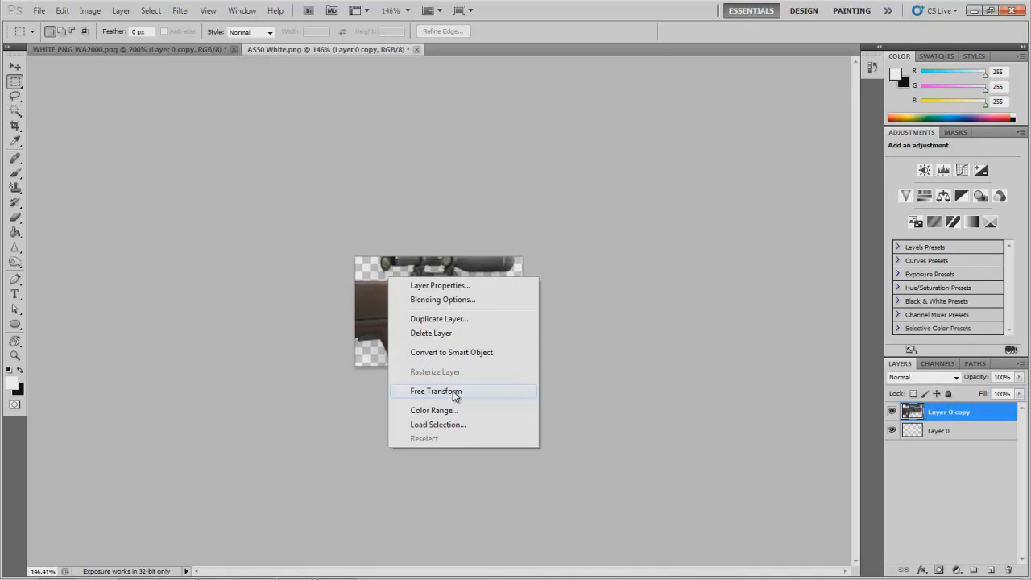
pyautogui.click(435, 391)
pyautogui.moveTo(283, 234); pyautogui.dragTo(420, 303)
pyautogui.scroll(3, 417, 303)
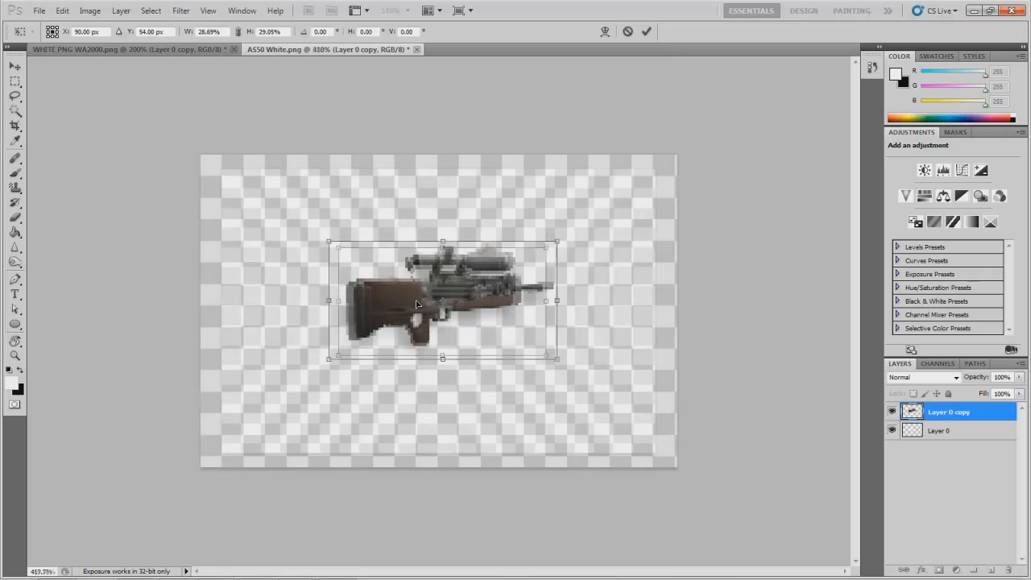
pyautogui.moveTo(330, 242); pyautogui.dragTo(394, 283)
pyautogui.moveTo(449, 339); pyautogui.dragTo(399, 314)
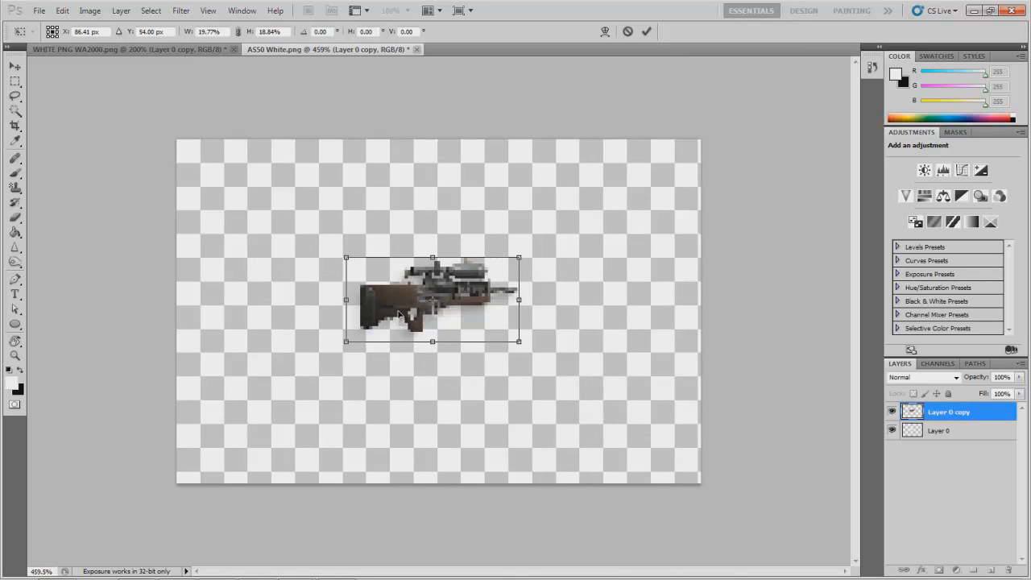
pyautogui.moveTo(347, 259); pyautogui.dragTo(370, 282)
pyautogui.press('Return')
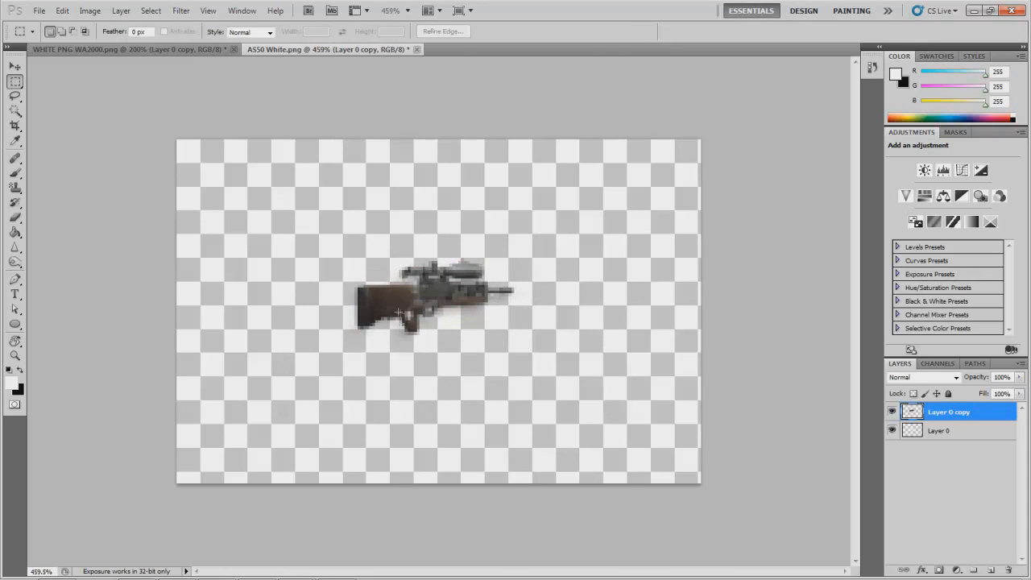
# - Hide Layer 0 and set the Brush to a hard round 2 px tip with 100% hardness
pyautogui.click(892, 432)
pyautogui.click(891, 432)
pyautogui.scroll(1, 459, 280)
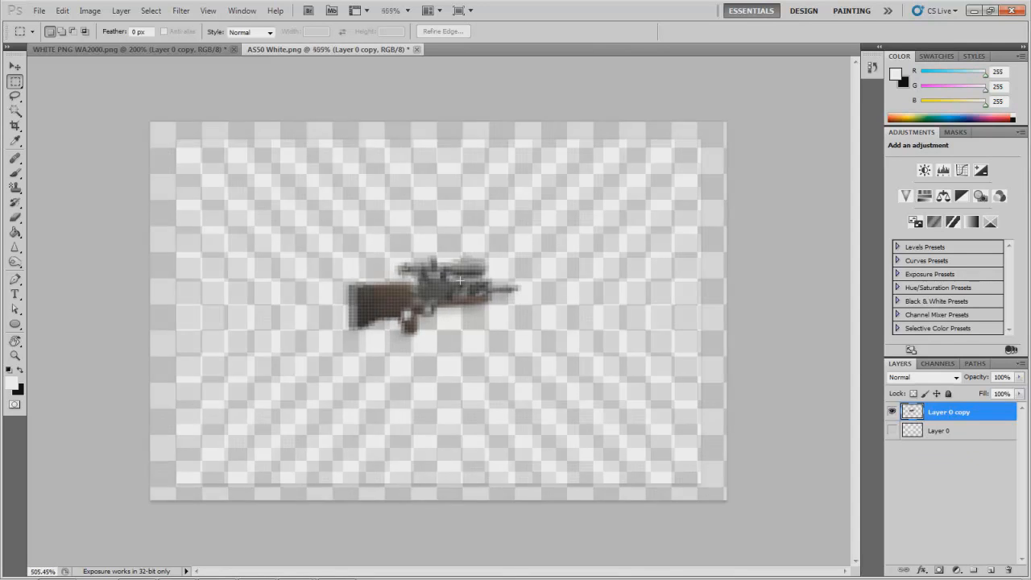
pyautogui.scroll(5, 459, 281)
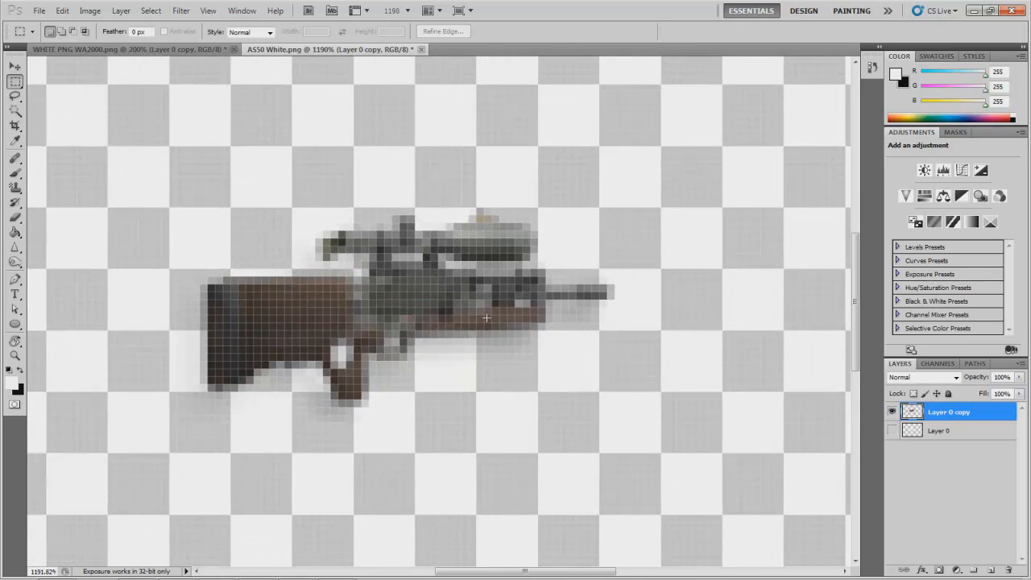
pyautogui.click(15, 173)
pyautogui.click(65, 32)
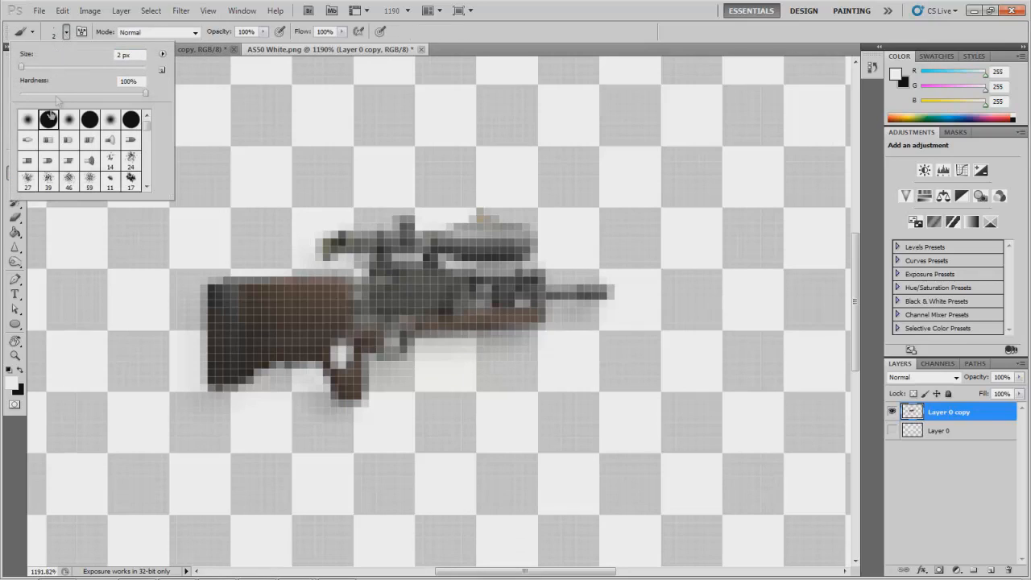
pyautogui.click(146, 54)
pyautogui.press('Return')
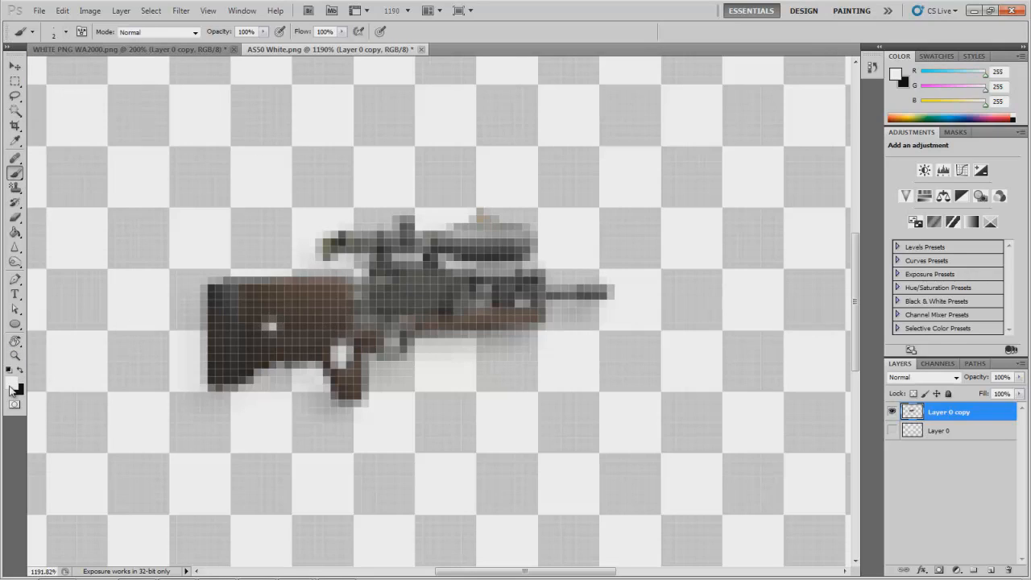
# - Paint the rifle's stock, body, barrel and scope white on the Layer 0 copy layer, staying inside its outline
pyautogui.moveTo(268, 326)
pyautogui.mouseDown()
pyautogui.moveTo(317, 314)
pyautogui.moveTo(251, 316)
pyautogui.moveTo(298, 309)
pyautogui.moveTo(268, 305)
pyautogui.moveTo(247, 312)
pyautogui.moveTo(271, 324)
pyautogui.moveTo(248, 360)
pyautogui.moveTo(257, 355)
pyautogui.moveTo(212, 376)
pyautogui.moveTo(213, 290)
pyautogui.moveTo(224, 286)
pyautogui.moveTo(359, 291)
pyautogui.moveTo(412, 272)
pyautogui.moveTo(516, 279)
pyautogui.mouseUp()
pyautogui.moveTo(538, 277)
pyautogui.mouseDown()
pyautogui.moveTo(533, 304)
pyautogui.moveTo(507, 316)
pyautogui.moveTo(399, 320)
pyautogui.mouseUp()
pyautogui.moveTo(386, 354)
pyautogui.mouseDown()
pyautogui.moveTo(352, 327)
pyautogui.moveTo(363, 340)
pyautogui.moveTo(350, 370)
pyautogui.moveTo(313, 351)
pyautogui.moveTo(353, 374)
pyautogui.moveTo(333, 386)
pyautogui.moveTo(353, 388)
pyautogui.moveTo(320, 359)
pyautogui.moveTo(258, 352)
pyautogui.moveTo(292, 348)
pyautogui.moveTo(299, 333)
pyautogui.moveTo(311, 339)
pyautogui.moveTo(246, 341)
pyautogui.moveTo(227, 359)
pyautogui.moveTo(225, 321)
pyautogui.moveTo(248, 294)
pyautogui.moveTo(344, 301)
pyautogui.moveTo(304, 319)
pyautogui.moveTo(317, 321)
pyautogui.moveTo(280, 326)
pyautogui.moveTo(264, 314)
pyautogui.moveTo(326, 297)
pyautogui.moveTo(259, 302)
pyautogui.moveTo(355, 304)
pyautogui.moveTo(303, 313)
pyautogui.moveTo(351, 300)
pyautogui.moveTo(329, 294)
pyautogui.moveTo(229, 305)
pyautogui.moveTo(223, 322)
pyautogui.moveTo(230, 309)
pyautogui.moveTo(234, 323)
pyautogui.moveTo(237, 310)
pyautogui.moveTo(248, 324)
pyautogui.moveTo(221, 370)
pyautogui.moveTo(224, 290)
pyautogui.moveTo(228, 309)
pyautogui.moveTo(228, 296)
pyautogui.moveTo(439, 294)
pyautogui.moveTo(400, 285)
pyautogui.moveTo(399, 300)
pyautogui.moveTo(439, 298)
pyautogui.moveTo(427, 286)
pyautogui.moveTo(381, 284)
pyautogui.moveTo(527, 298)
pyautogui.moveTo(367, 311)
pyautogui.moveTo(523, 313)
pyautogui.moveTo(336, 322)
pyautogui.moveTo(318, 340)
pyautogui.moveTo(353, 331)
pyautogui.moveTo(354, 345)
pyautogui.moveTo(315, 354)
pyautogui.moveTo(330, 329)
pyautogui.moveTo(328, 364)
pyautogui.moveTo(350, 374)
pyautogui.moveTo(359, 360)
pyautogui.moveTo(301, 349)
pyautogui.moveTo(287, 329)
pyautogui.moveTo(403, 315)
pyautogui.moveTo(414, 337)
pyautogui.moveTo(363, 338)
pyautogui.moveTo(403, 352)
pyautogui.moveTo(408, 317)
pyautogui.moveTo(298, 302)
pyautogui.moveTo(304, 327)
pyautogui.moveTo(232, 345)
pyautogui.moveTo(215, 336)
pyautogui.moveTo(216, 298)
pyautogui.moveTo(402, 283)
pyautogui.mouseUp()
pyautogui.moveTo(541, 291)
pyautogui.mouseDown()
pyautogui.moveTo(602, 291)
pyautogui.moveTo(500, 291)
pyautogui.mouseUp()
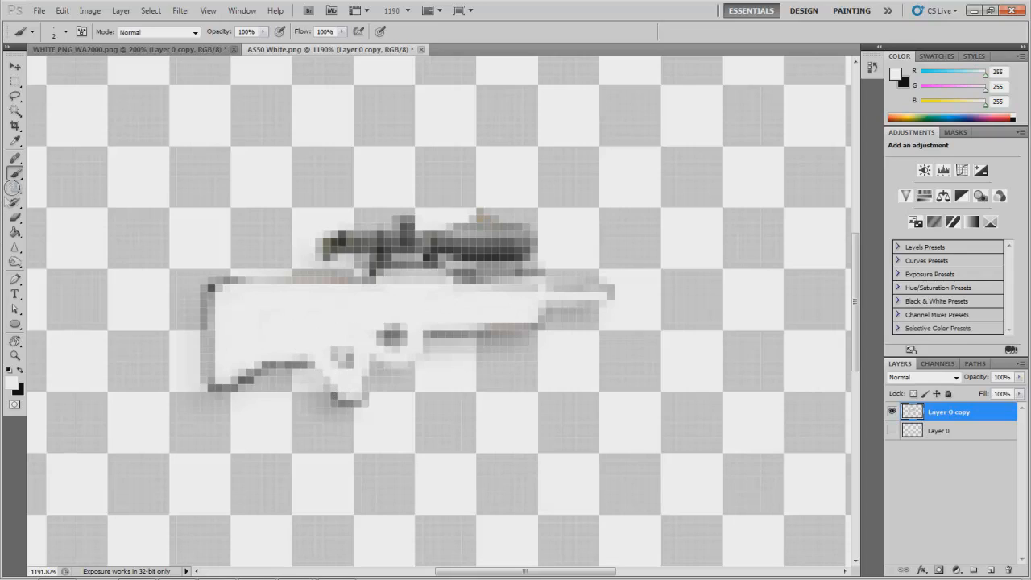
pyautogui.moveTo(380, 280)
pyautogui.mouseDown()
pyautogui.moveTo(376, 240)
pyautogui.moveTo(380, 270)
pyautogui.moveTo(383, 242)
pyautogui.moveTo(441, 247)
pyautogui.moveTo(432, 271)
pyautogui.moveTo(432, 246)
pyautogui.moveTo(430, 271)
pyautogui.moveTo(439, 244)
pyautogui.moveTo(511, 253)
pyautogui.moveTo(466, 242)
pyautogui.moveTo(326, 250)
pyautogui.moveTo(407, 236)
pyautogui.moveTo(406, 223)
pyautogui.moveTo(407, 237)
pyautogui.moveTo(409, 226)
pyautogui.moveTo(491, 242)
pyautogui.moveTo(332, 245)
pyautogui.moveTo(404, 239)
pyautogui.mouseUp()
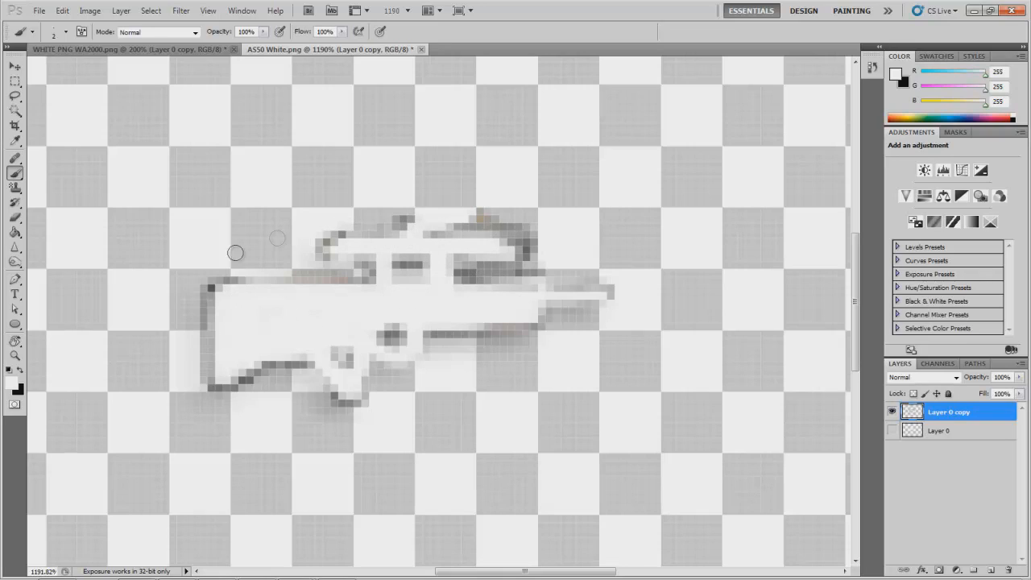
pyautogui.scroll(-3, 283, 307)
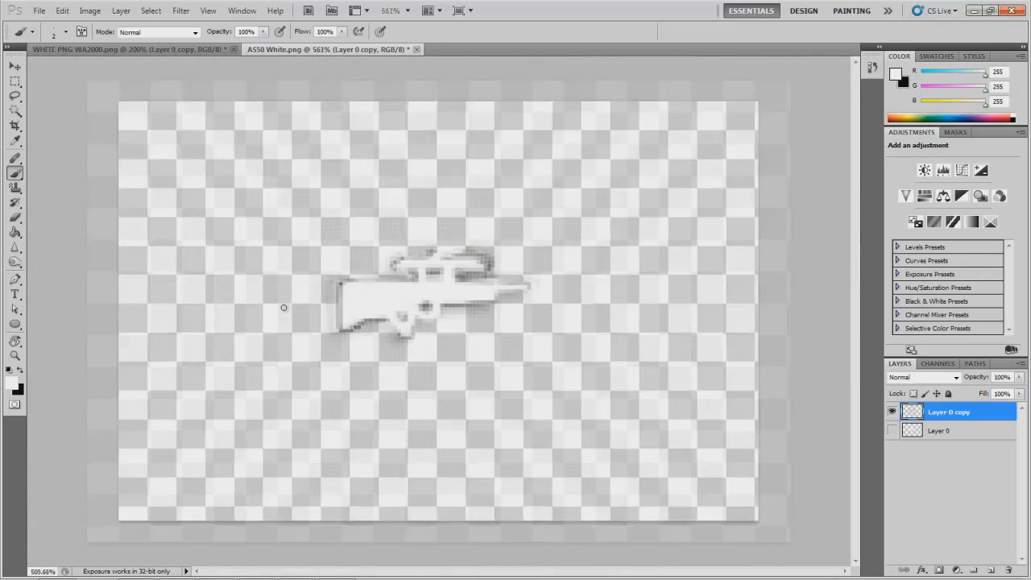
pyautogui.scroll(-2, 314, 285)
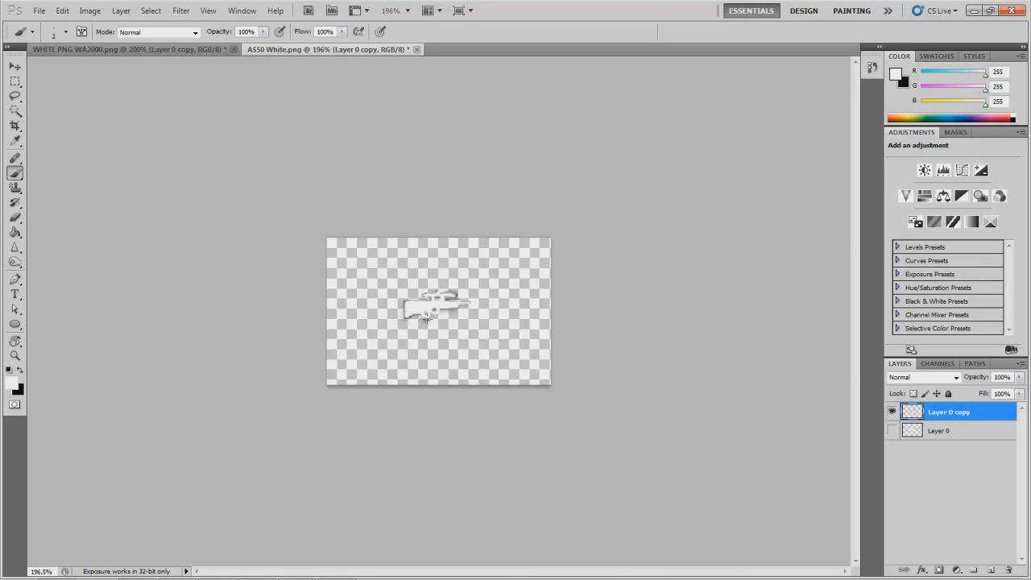
# - Erase the grey fringe around the rifle's outline and inside its openings with a hard round 2 px Eraser
pyautogui.scroll(2, 432, 321)
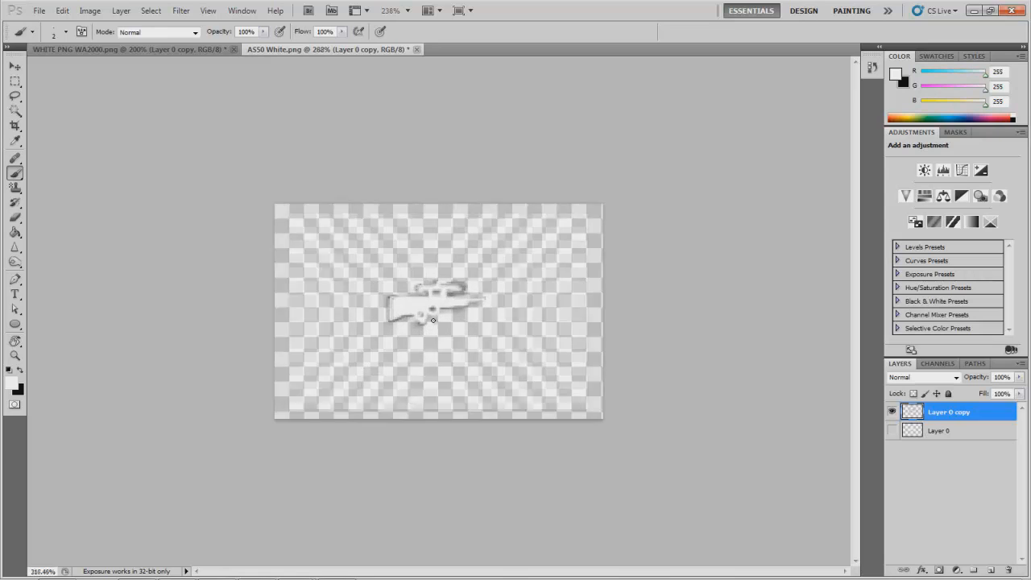
pyautogui.scroll(5, 423, 320)
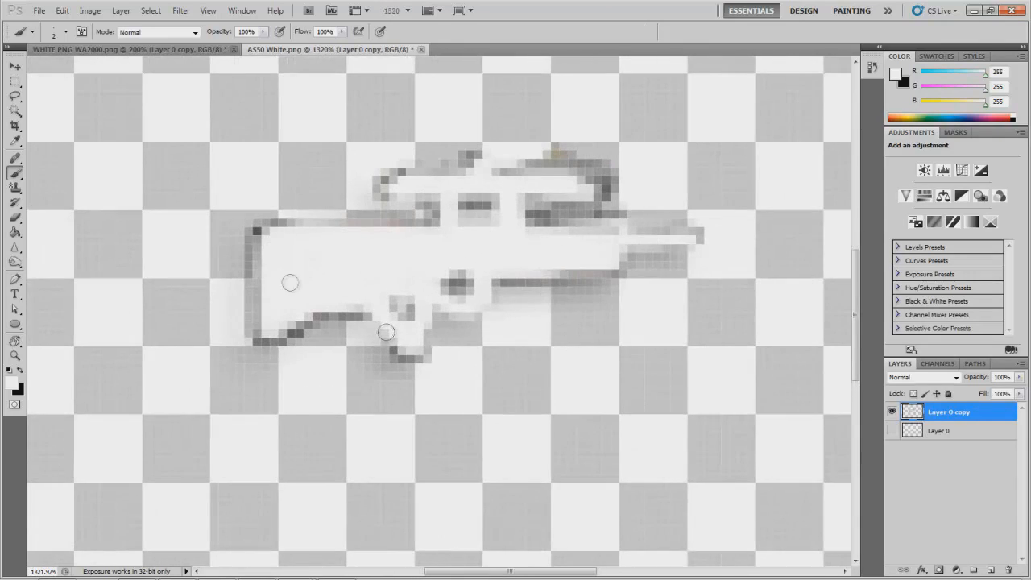
pyautogui.click(15, 216)
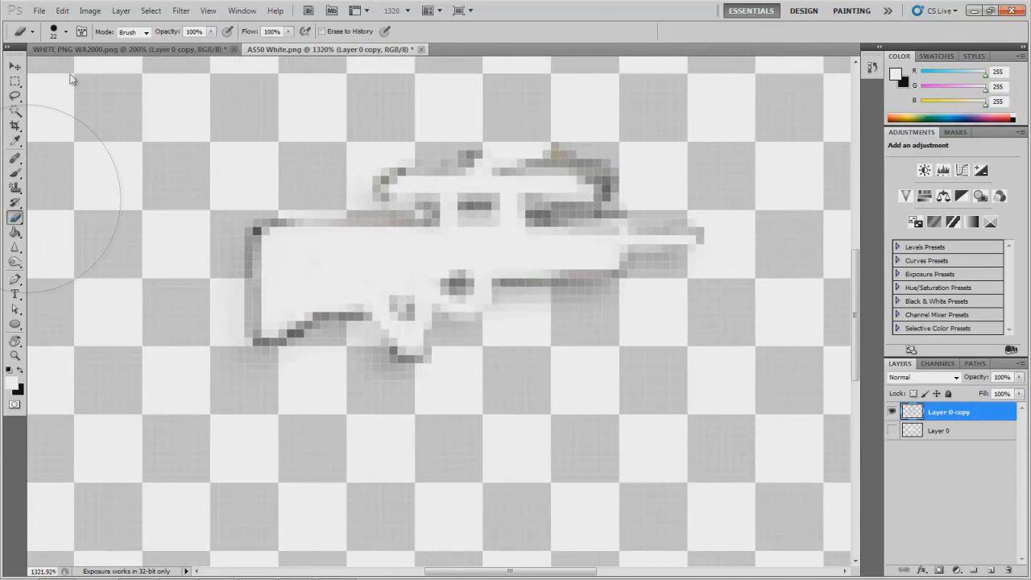
pyautogui.click(66, 31)
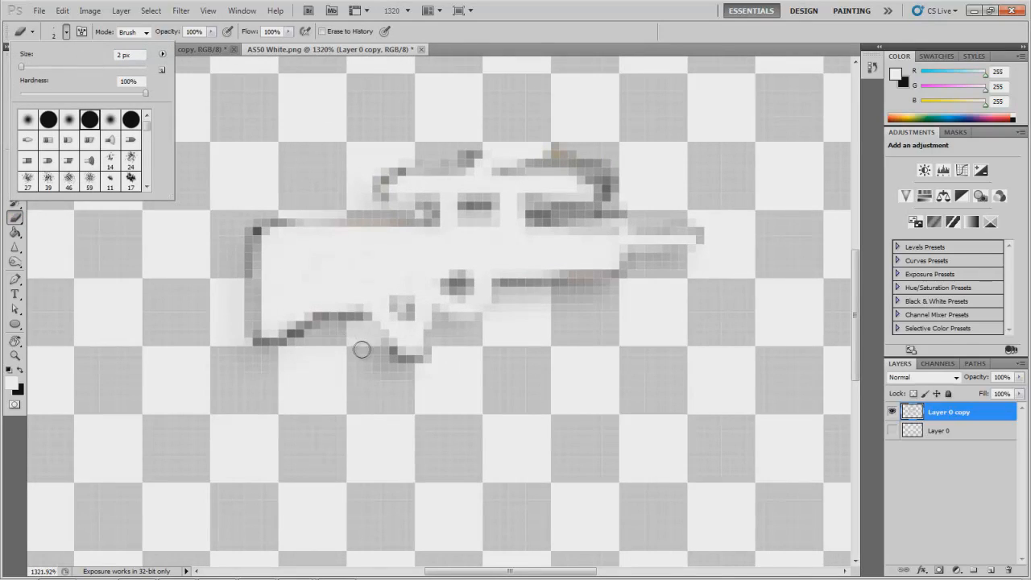
pyautogui.moveTo(373, 348)
pyautogui.mouseDown()
pyautogui.moveTo(396, 360)
pyautogui.moveTo(443, 346)
pyautogui.moveTo(409, 359)
pyautogui.moveTo(368, 356)
pyautogui.moveTo(428, 347)
pyautogui.moveTo(435, 341)
pyautogui.moveTo(377, 351)
pyautogui.moveTo(411, 345)
pyautogui.moveTo(442, 318)
pyautogui.moveTo(486, 320)
pyautogui.moveTo(500, 288)
pyautogui.moveTo(613, 282)
pyautogui.moveTo(506, 304)
pyautogui.moveTo(531, 299)
pyautogui.mouseUp()
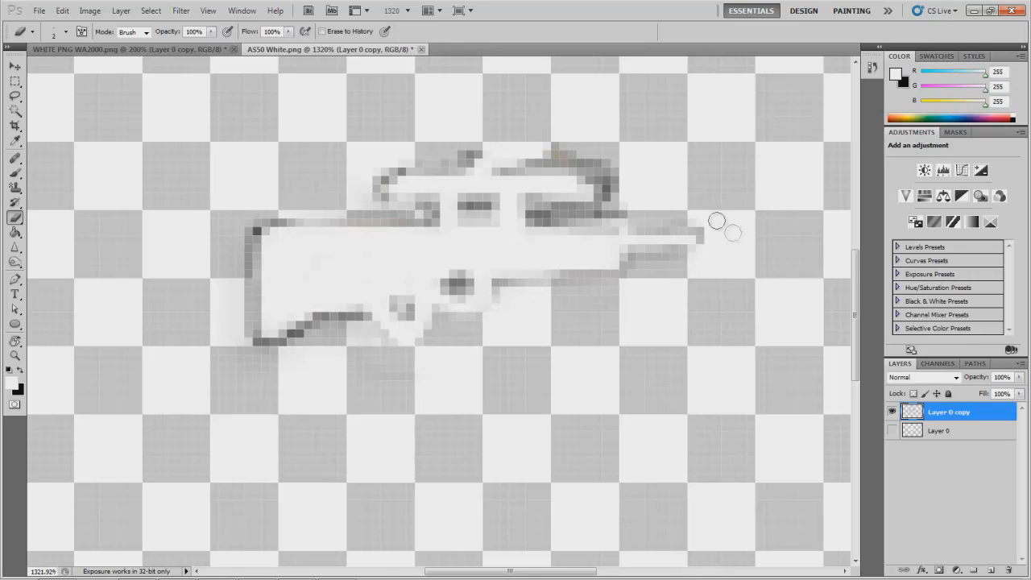
pyautogui.moveTo(636, 215)
pyautogui.mouseDown()
pyautogui.moveTo(532, 215)
pyautogui.moveTo(616, 205)
pyautogui.moveTo(532, 203)
pyautogui.moveTo(615, 198)
pyautogui.moveTo(561, 196)
pyautogui.moveTo(538, 202)
pyautogui.moveTo(540, 211)
pyautogui.moveTo(597, 188)
pyautogui.moveTo(580, 167)
pyautogui.moveTo(497, 164)
pyautogui.moveTo(593, 155)
pyautogui.moveTo(622, 185)
pyautogui.moveTo(548, 145)
pyautogui.moveTo(465, 144)
pyautogui.moveTo(461, 155)
pyautogui.moveTo(378, 169)
pyautogui.moveTo(372, 193)
pyautogui.moveTo(425, 207)
pyautogui.moveTo(418, 214)
pyautogui.moveTo(281, 215)
pyautogui.moveTo(239, 232)
pyautogui.moveTo(258, 209)
pyautogui.moveTo(245, 339)
pyautogui.moveTo(319, 336)
pyautogui.moveTo(294, 341)
pyautogui.moveTo(327, 317)
pyautogui.moveTo(358, 322)
pyautogui.moveTo(316, 322)
pyautogui.mouseUp()
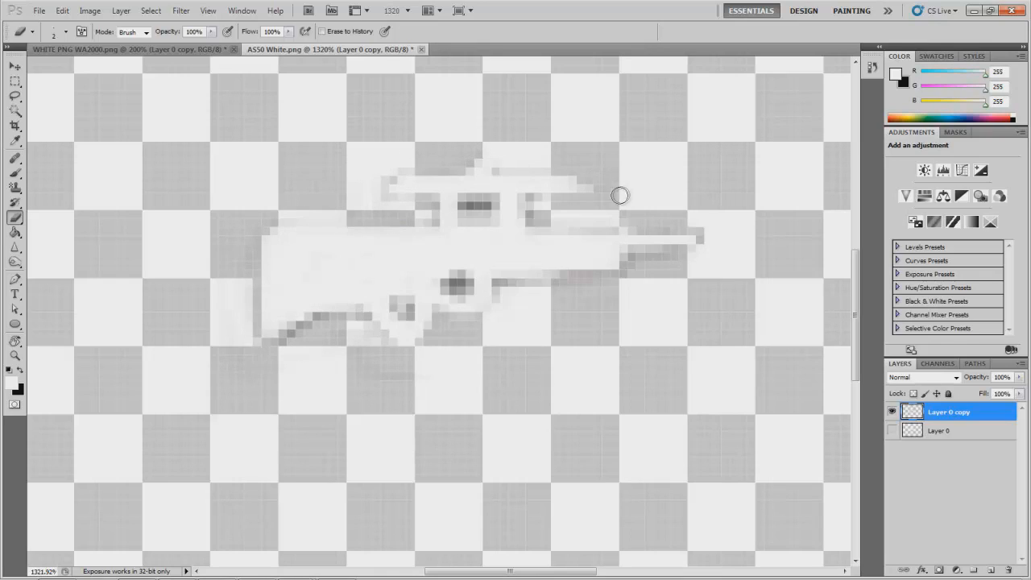
pyautogui.moveTo(477, 209); pyautogui.dragTo(478, 206)
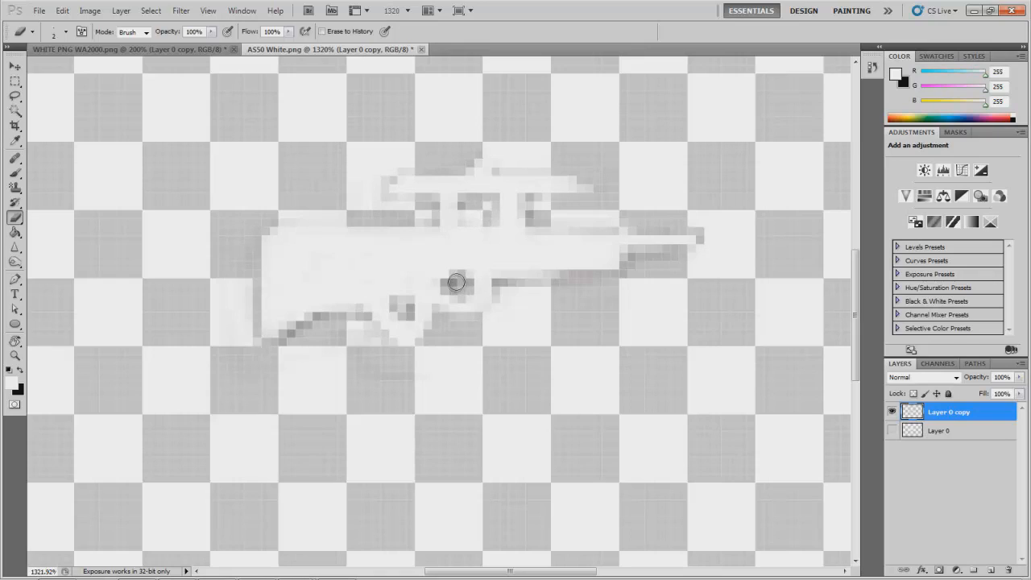
pyautogui.moveTo(391, 310); pyautogui.dragTo(398, 303)
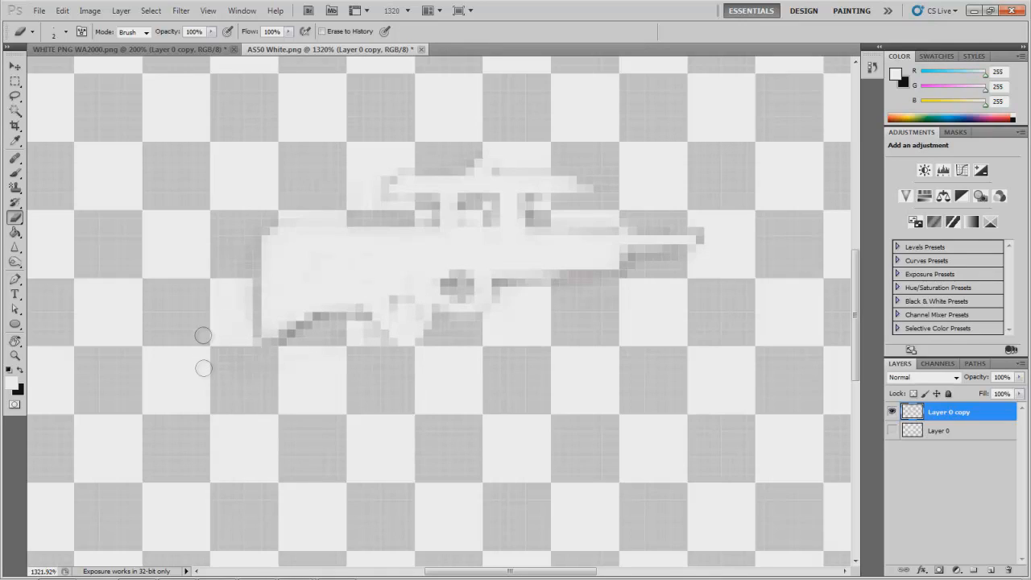
# - Erase the faint haze around the rifle with a 10 px Eraser, undoing the stroke that cuts through the stock
pyautogui.click(66, 31)
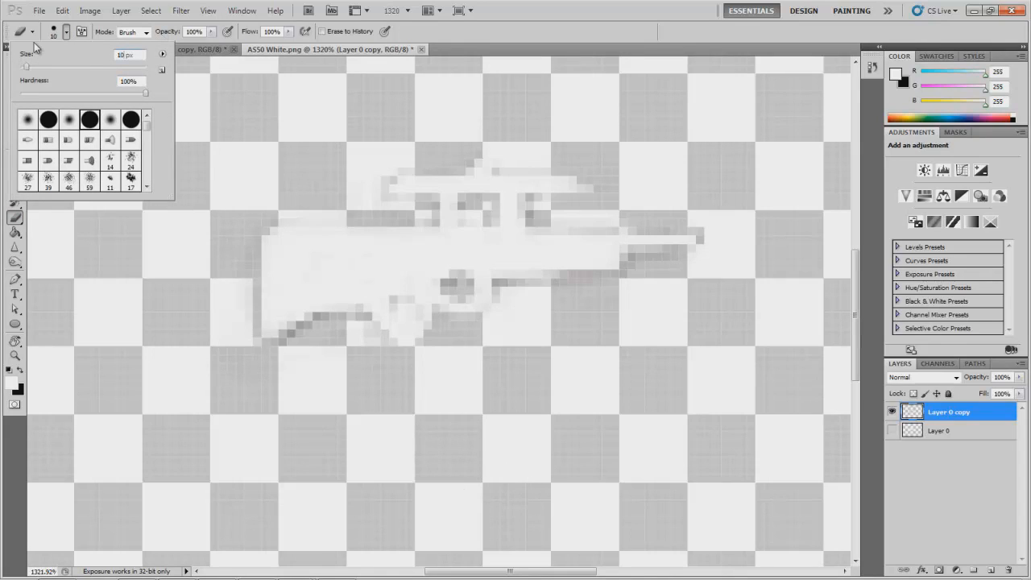
pyautogui.click(402, 434)
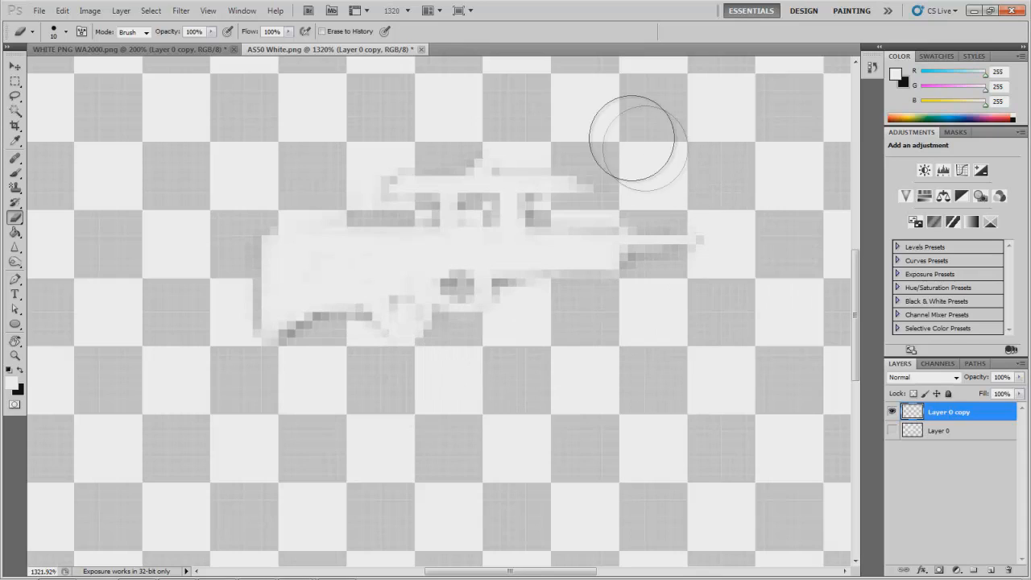
pyautogui.moveTo(303, 257); pyautogui.dragTo(309, 304)
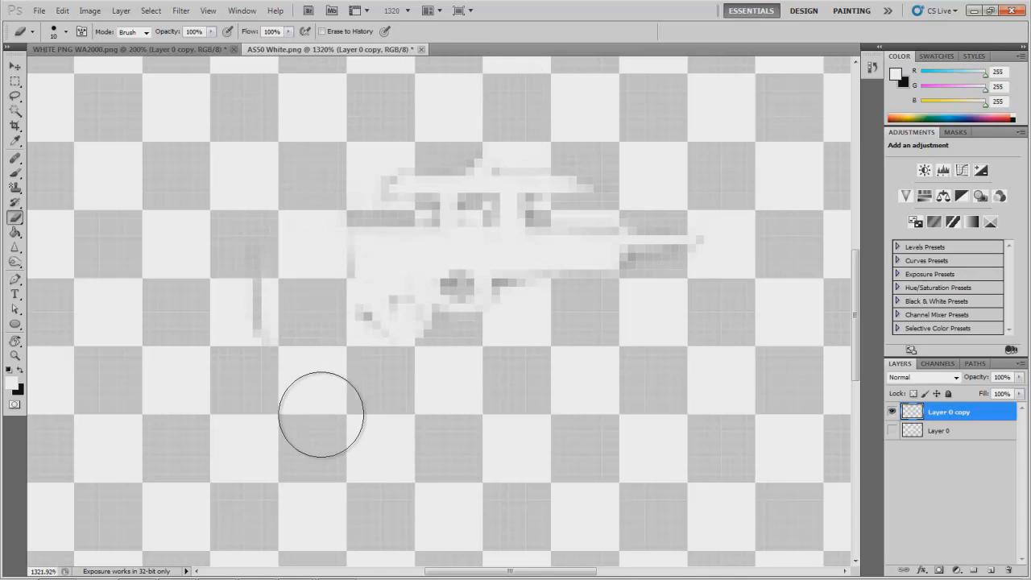
pyautogui.hotkey('ctrl', 'z')
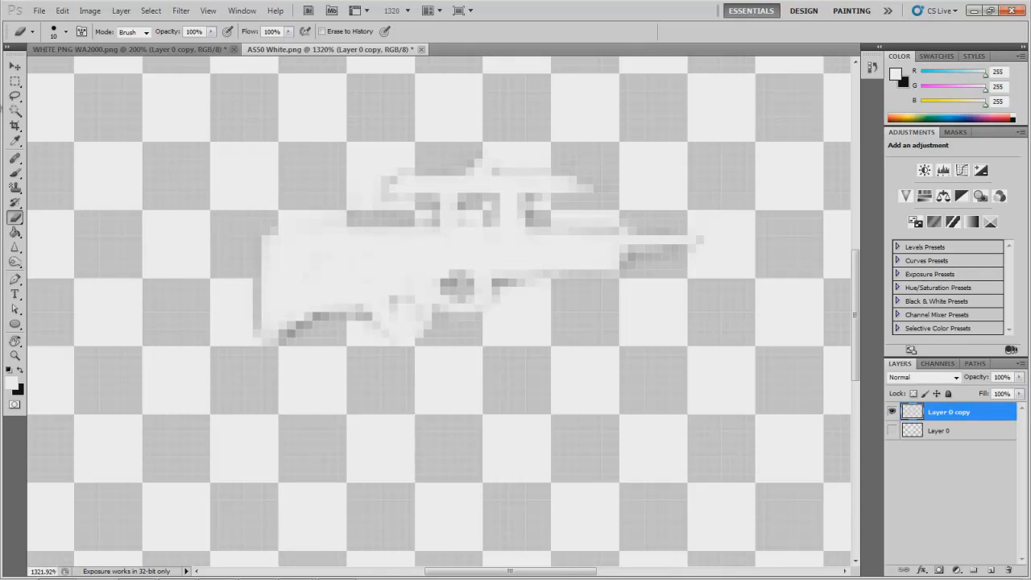
# - Set the Eraser to 2 px and erase the leftover grey pixels along the stock's lower edge
pyautogui.click(66, 31)
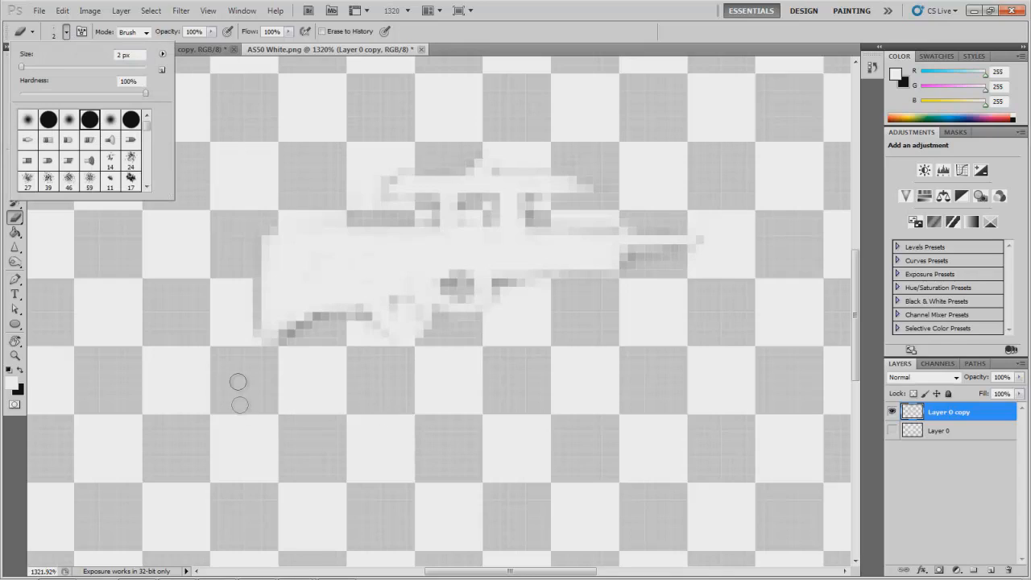
pyautogui.click(274, 357)
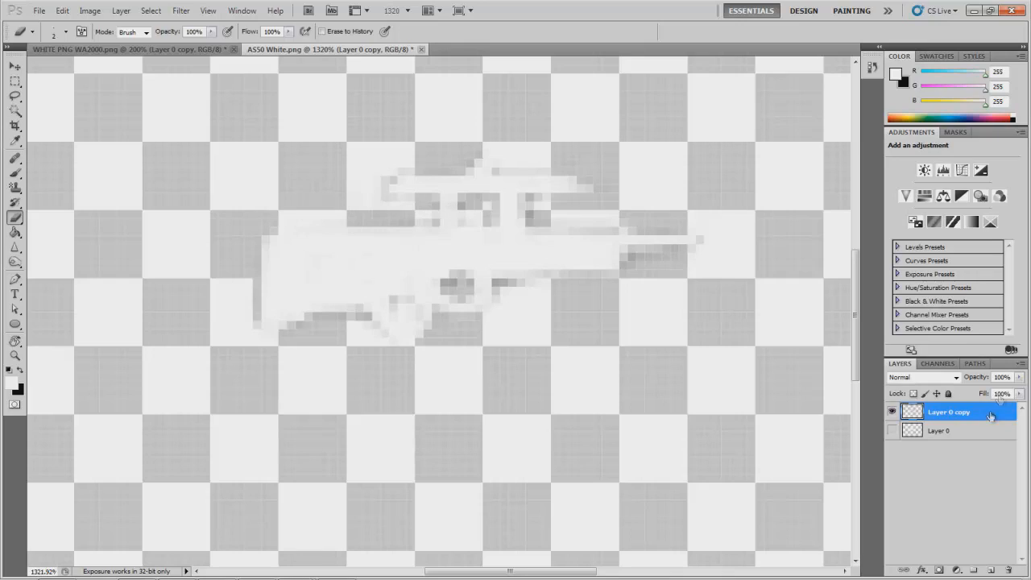
# - Add a new empty layer and place it directly beneath the Layer 0 copy layer
pyautogui.click(990, 571)
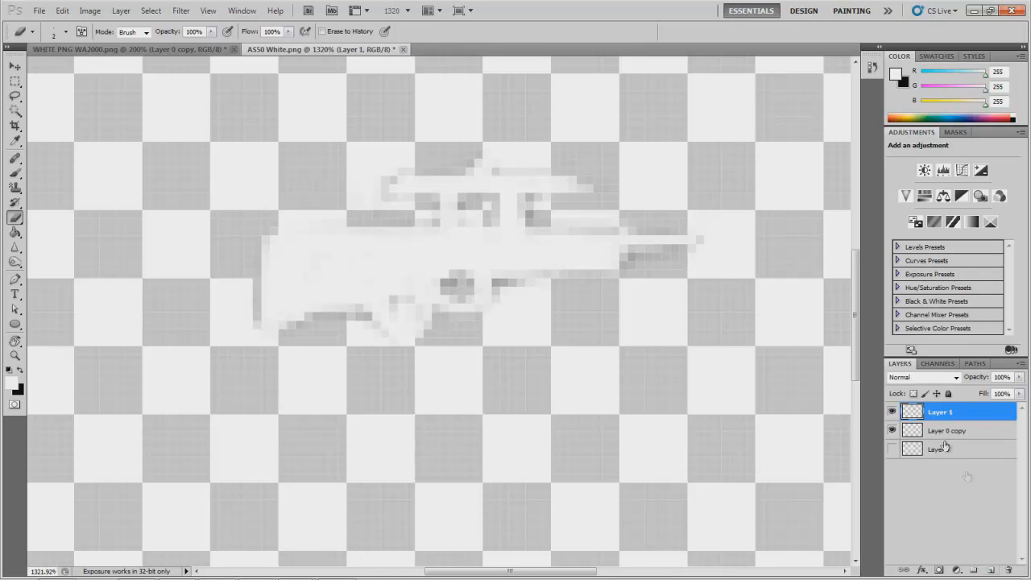
pyautogui.moveTo(938, 417); pyautogui.dragTo(943, 433)
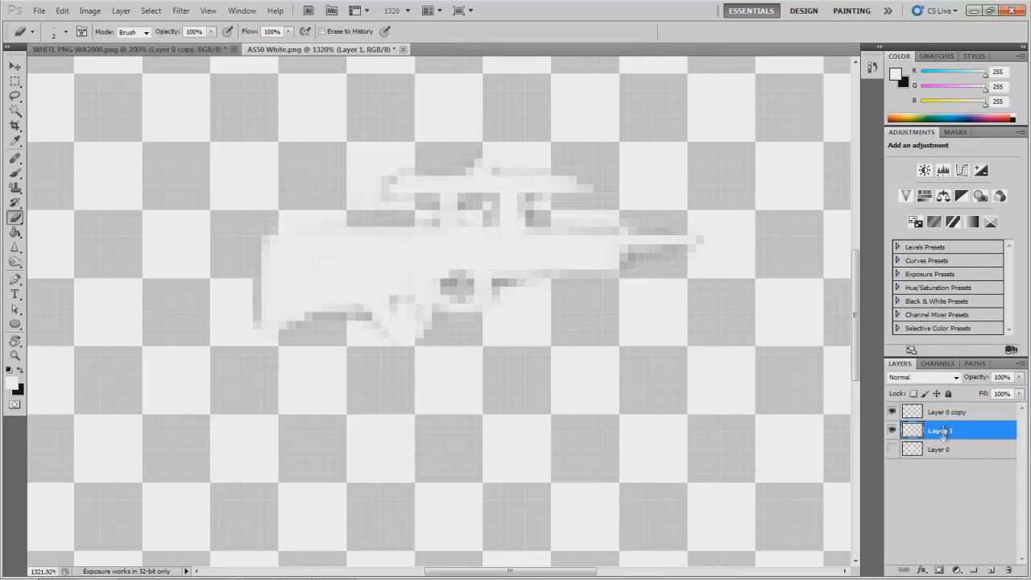
# - Rename the Layer 0 copy layer to GUN
pyautogui.rightClick(952, 415)
pyautogui.click(924, 102)
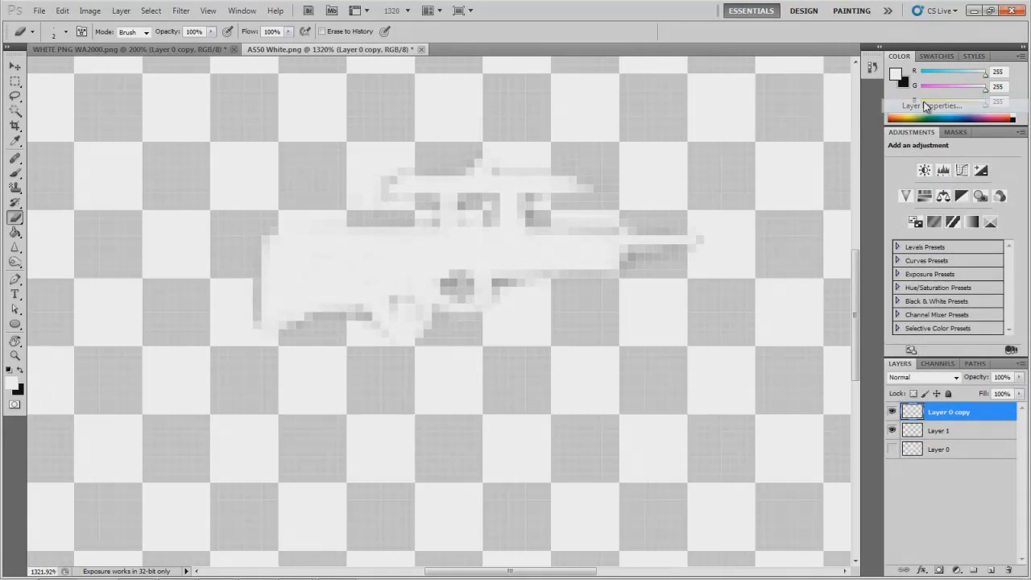
pyautogui.write('GUN')
pyautogui.press('Return')
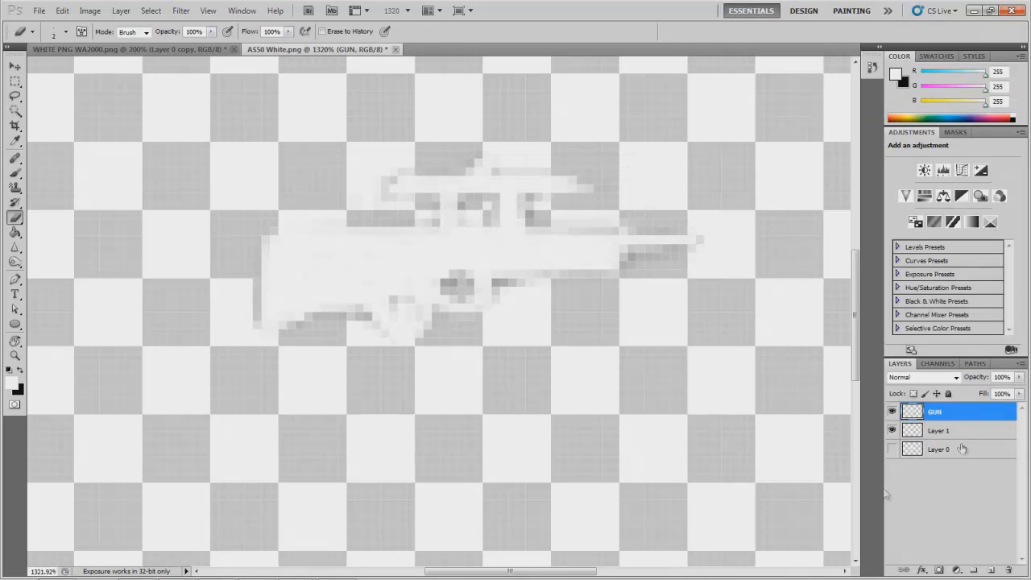
# - Rename the new empty layer beneath GUN to BLACK
pyautogui.rightClick(958, 433)
pyautogui.click(918, 117)
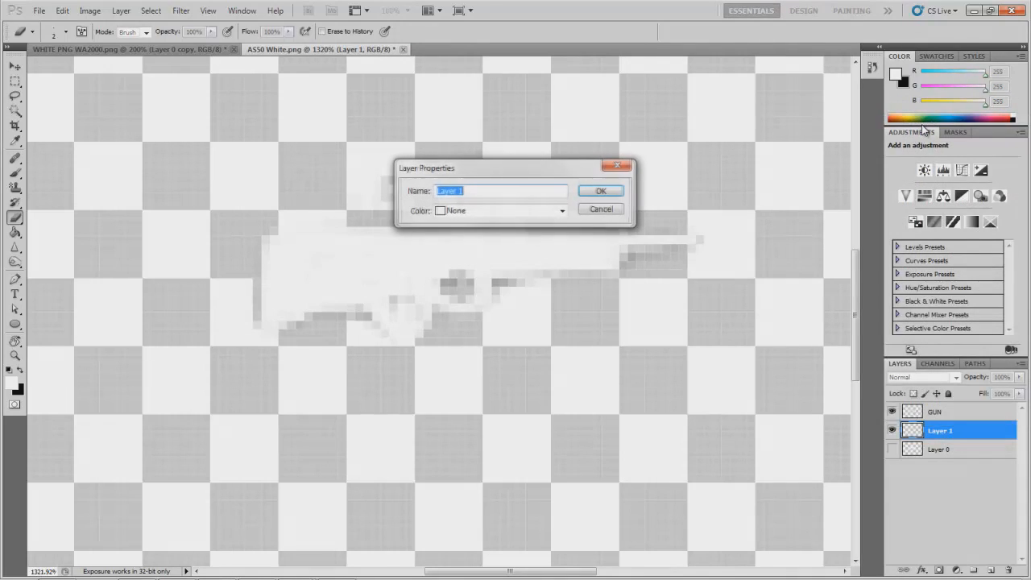
pyautogui.write('BLACK')
pyautogui.press('Return')
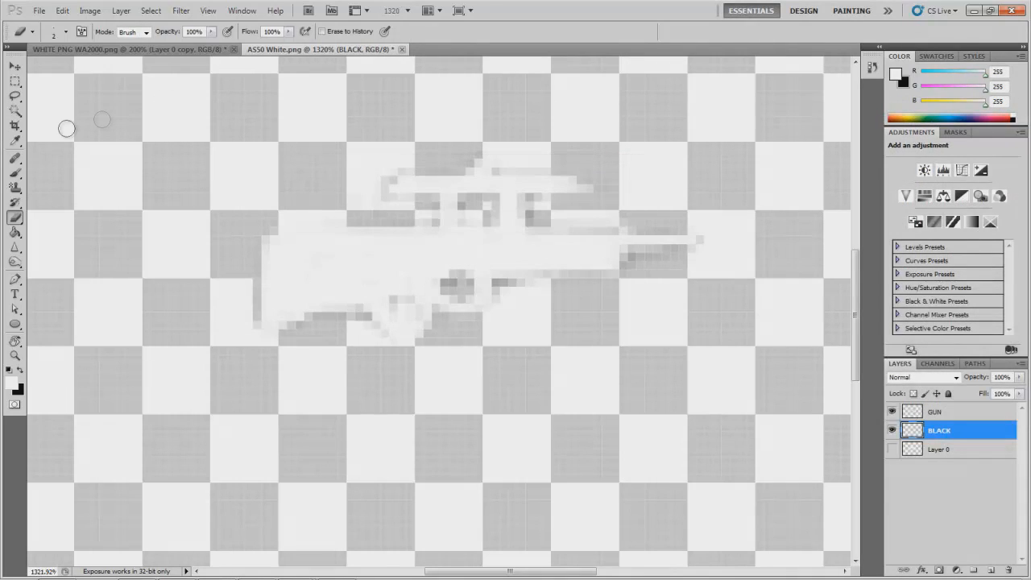
# - Stamp a black circle behind the rifle on the BLACK layer with a hard round 55 px brush
pyautogui.click(16, 173)
pyautogui.click(68, 33)
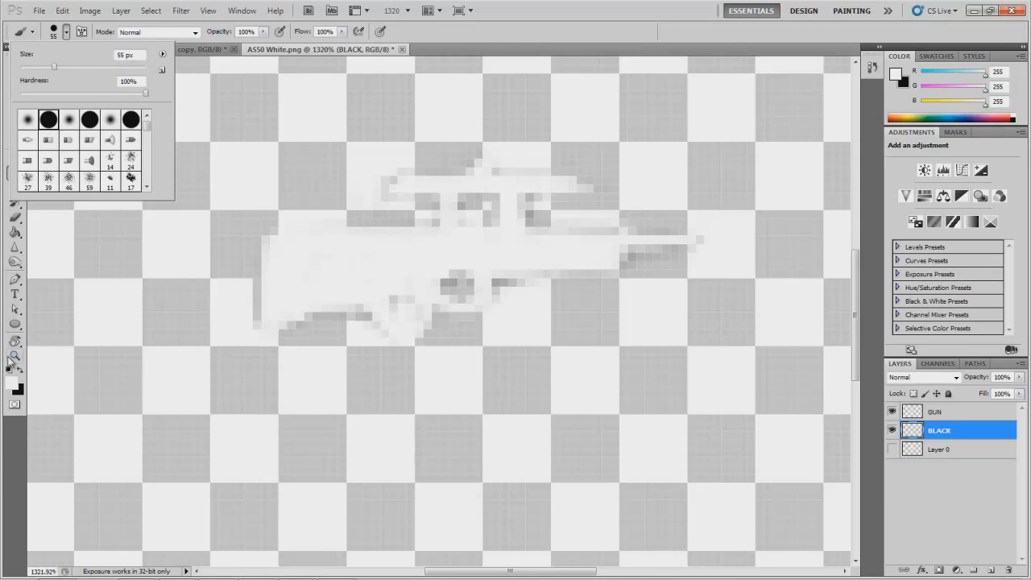
pyautogui.click(10, 369)
pyautogui.click(467, 279)
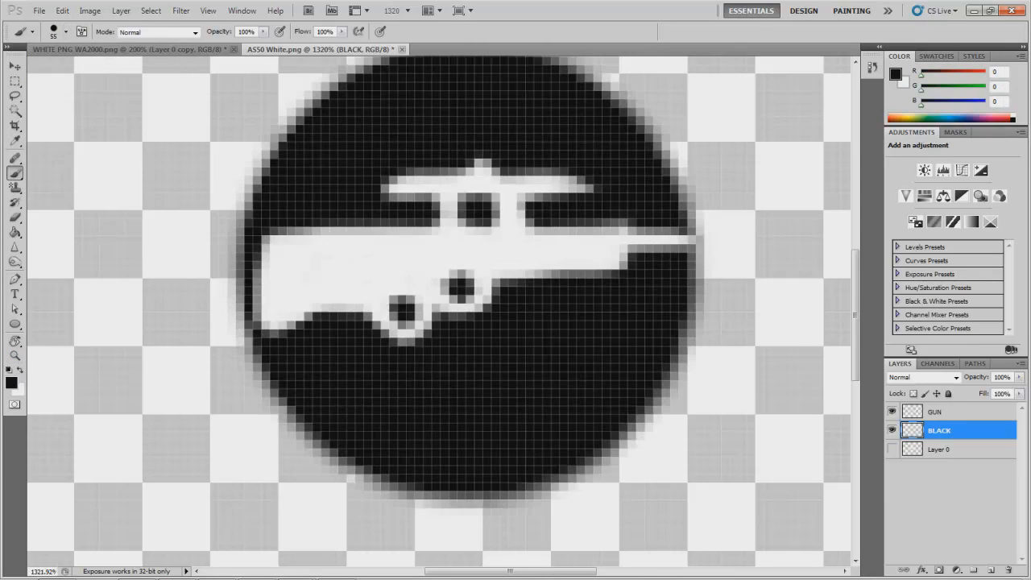
# - Paint the lower part of the opening beneath the scope white on the GUN layer with a hard round 2 px brush
pyautogui.click(15, 83)
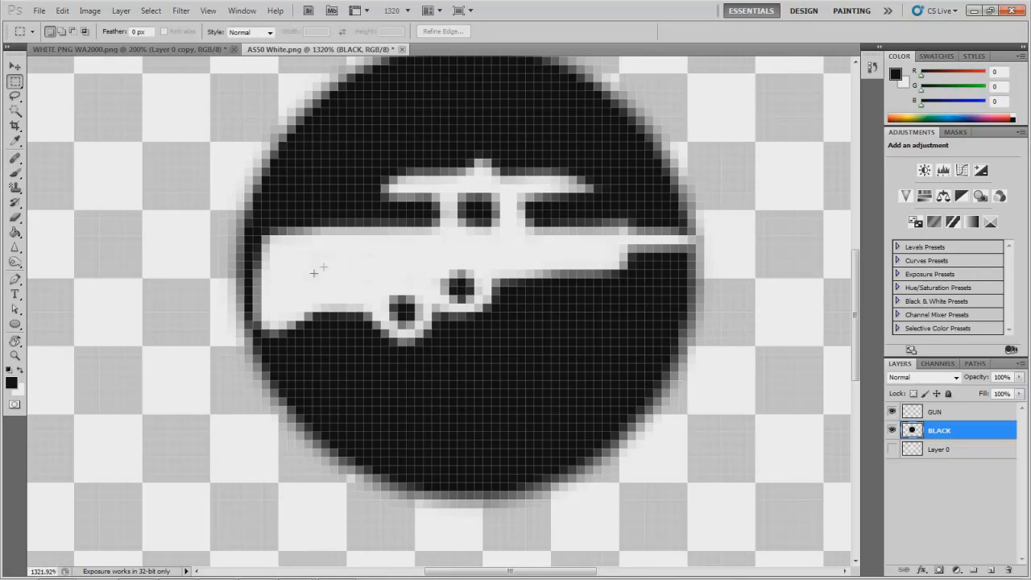
pyautogui.click(15, 218)
pyautogui.click(946, 410)
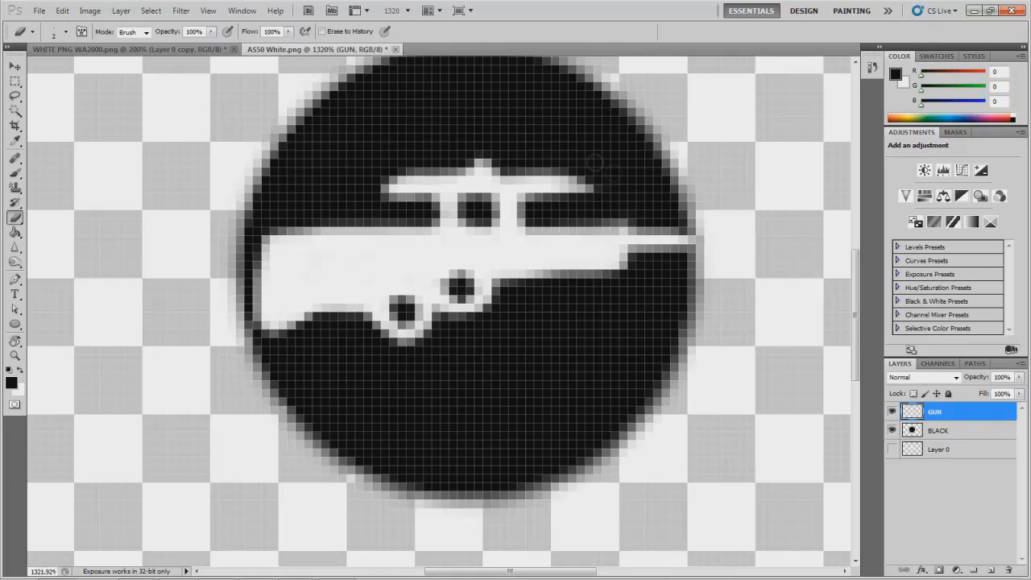
pyautogui.click(14, 174)
pyautogui.click(15, 355)
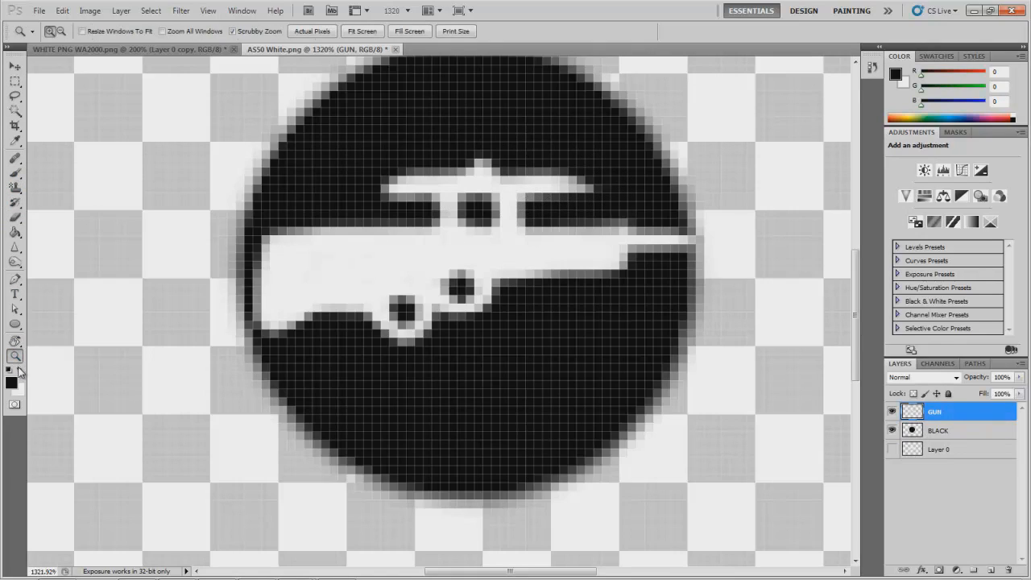
pyautogui.click(20, 369)
pyautogui.click(15, 173)
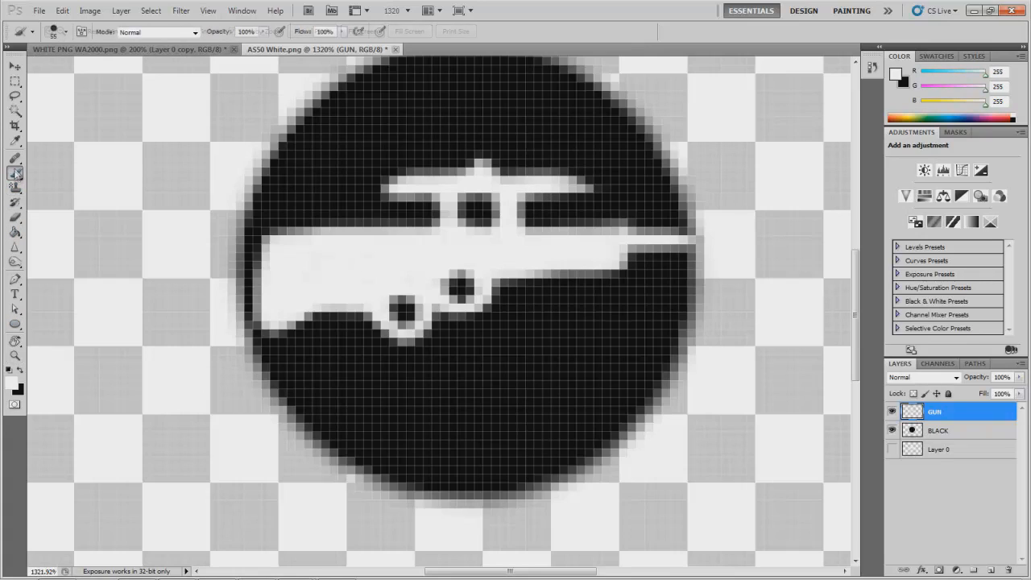
pyautogui.click(67, 32)
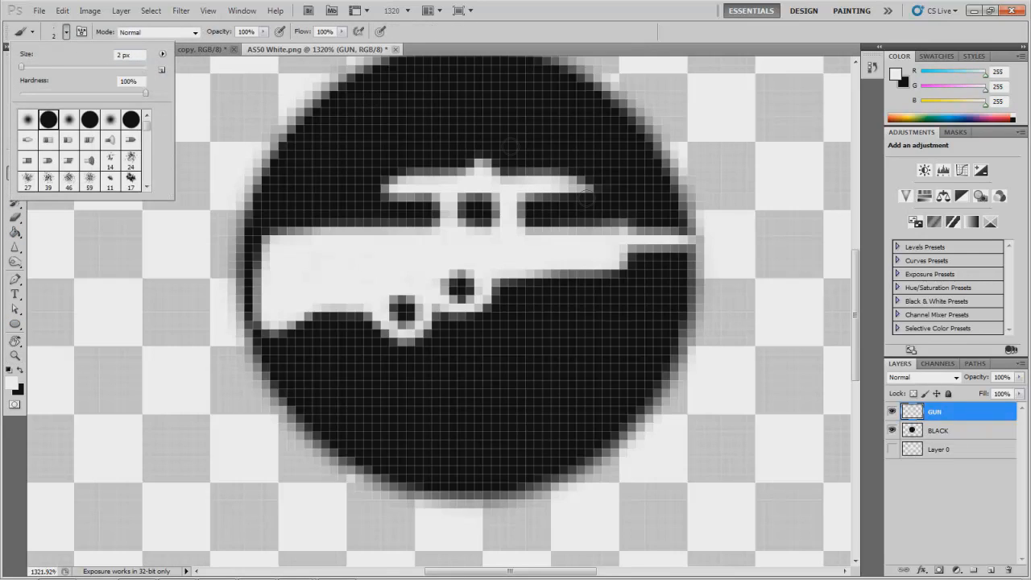
pyautogui.click(457, 215)
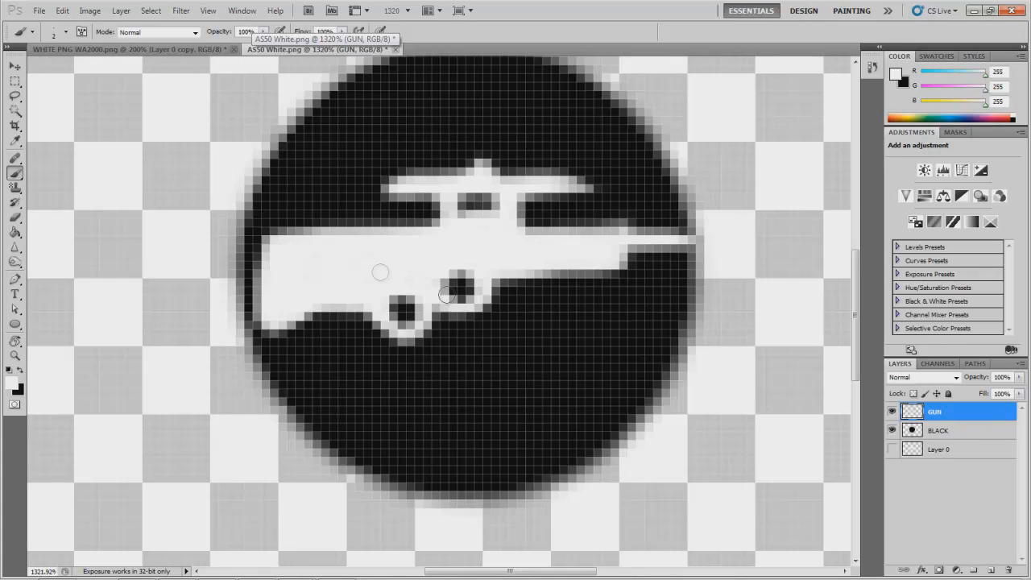
# - Delete the BLACK layer containing the black circle
pyautogui.click(14, 218)
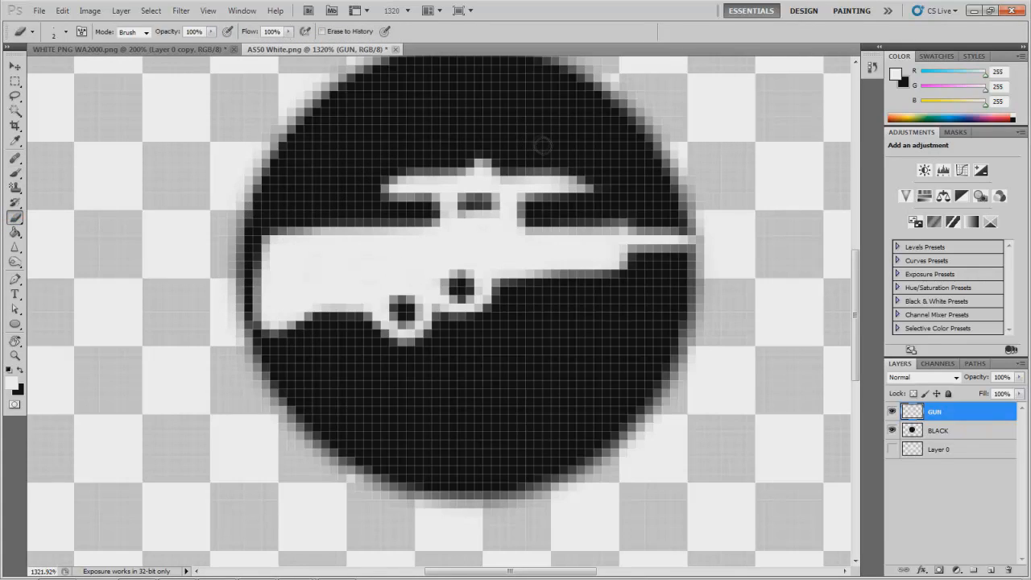
pyautogui.click(940, 433)
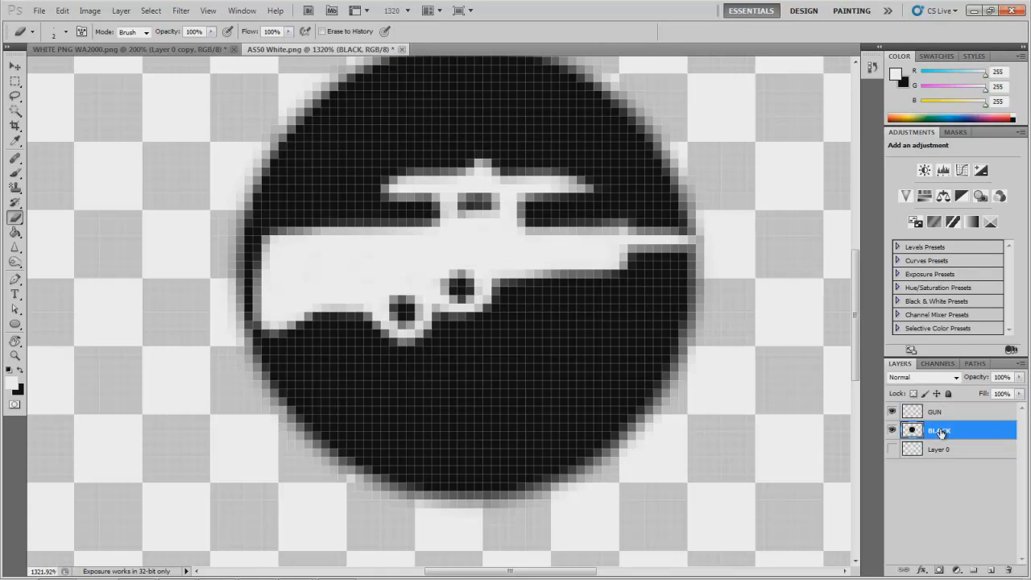
pyautogui.press('Delete')
pyautogui.scroll(-6, 476, 246)
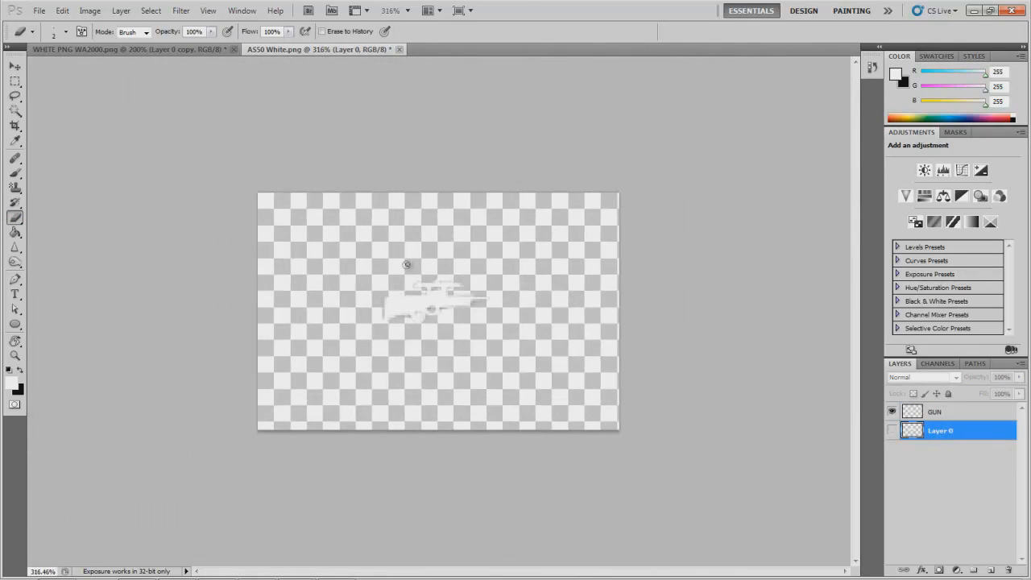
pyautogui.scroll(-2, 406, 264)
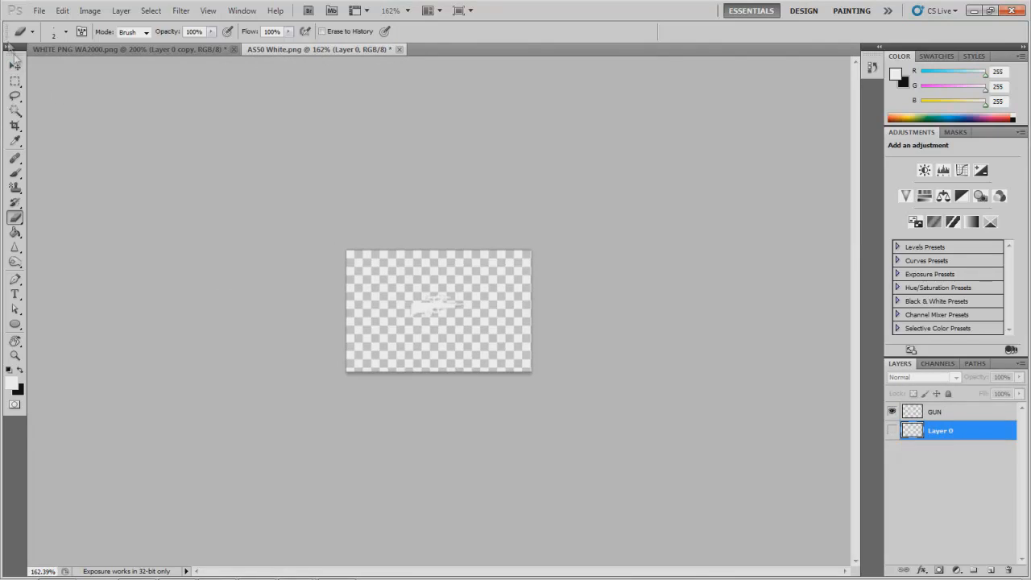
# - Erase stray edge pixels around the rifle's stock, underside and trigger area on the GUN layer with a 2 px eraser
pyautogui.click(15, 82)
pyautogui.moveTo(444, 316); pyautogui.dragTo(412, 310)
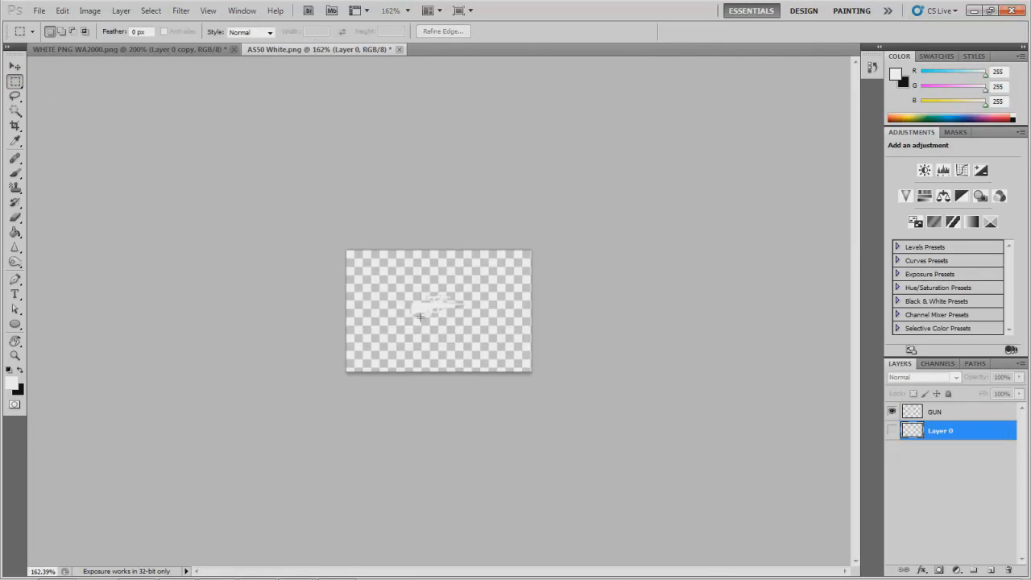
pyautogui.scroll(7, 465, 309)
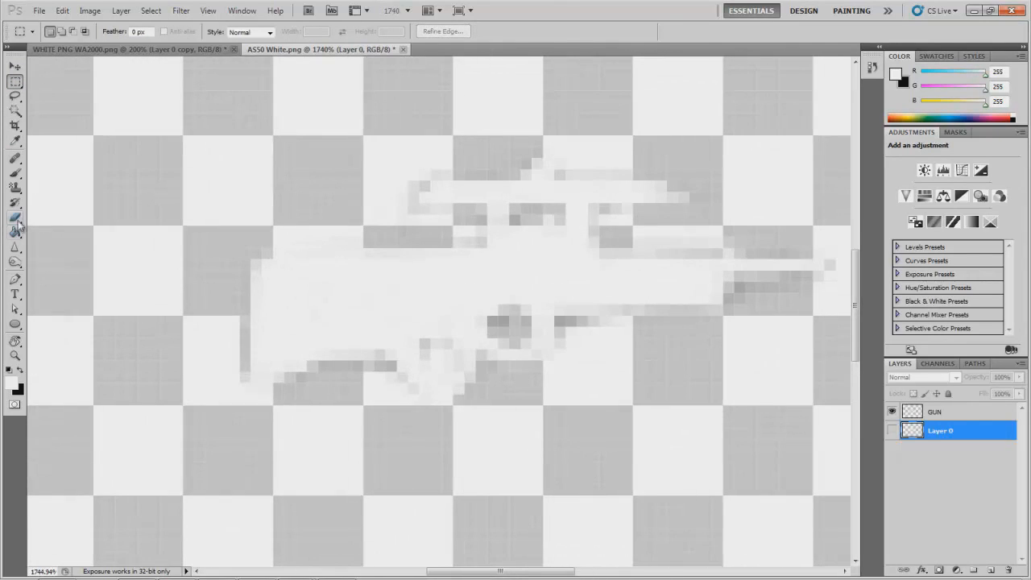
pyautogui.click(16, 219)
pyautogui.click(934, 411)
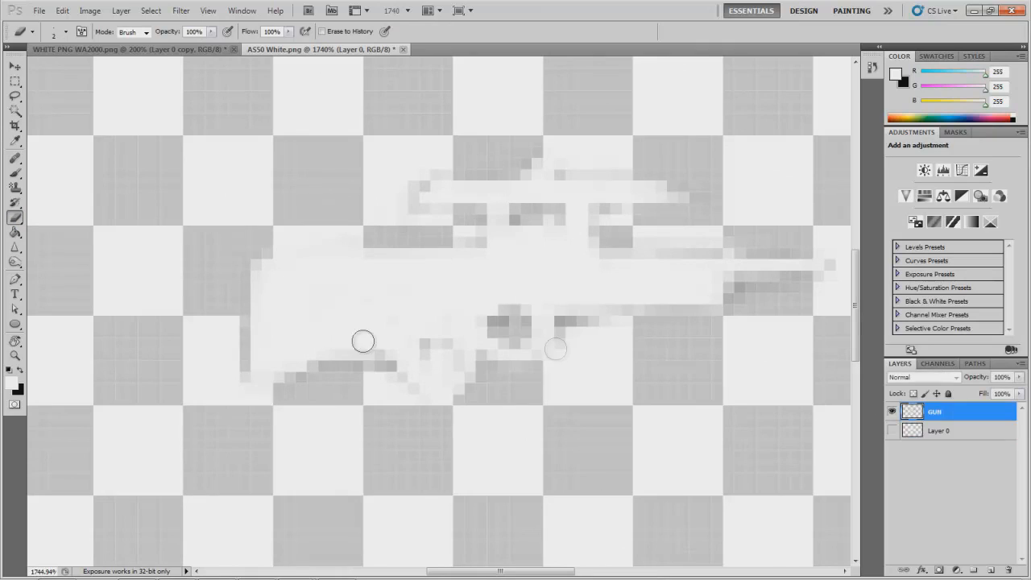
pyautogui.moveTo(233, 368); pyautogui.dragTo(229, 276)
pyautogui.moveTo(340, 375)
pyautogui.mouseDown()
pyautogui.moveTo(373, 364)
pyautogui.moveTo(416, 405)
pyautogui.moveTo(395, 384)
pyautogui.moveTo(557, 371)
pyautogui.moveTo(559, 325)
pyautogui.moveTo(507, 322)
pyautogui.mouseUp()
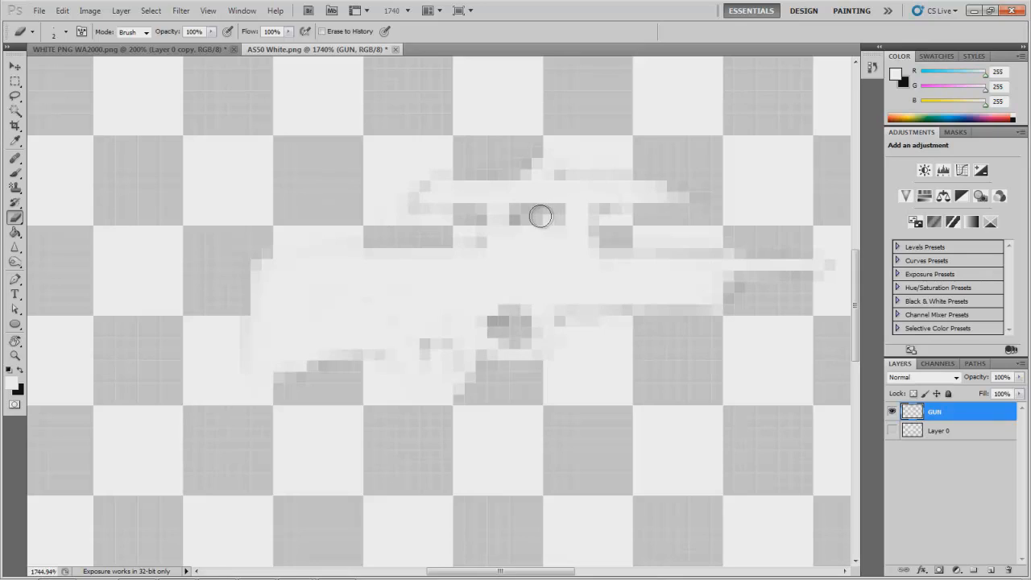
pyautogui.click(15, 171)
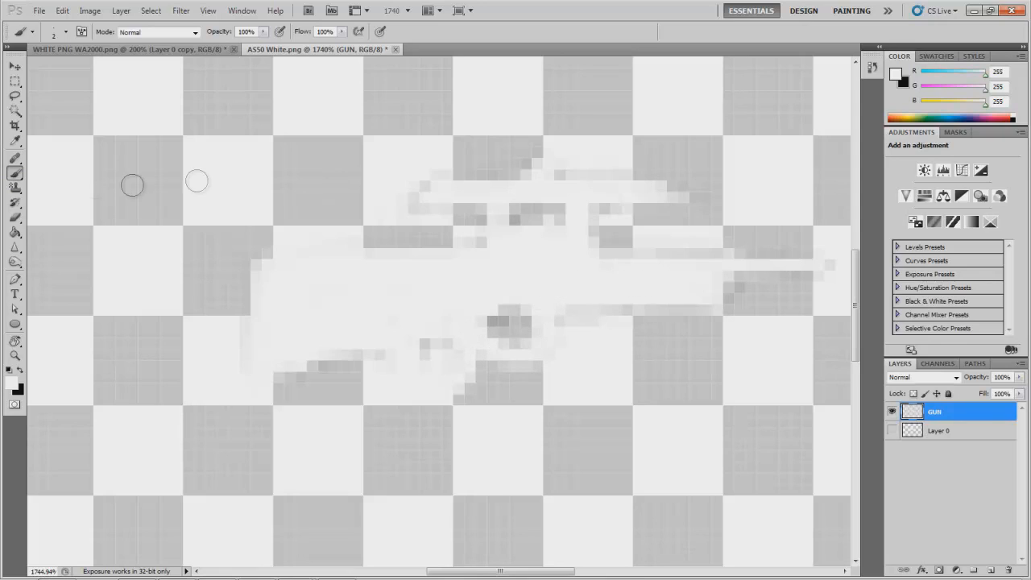
pyautogui.click(15, 218)
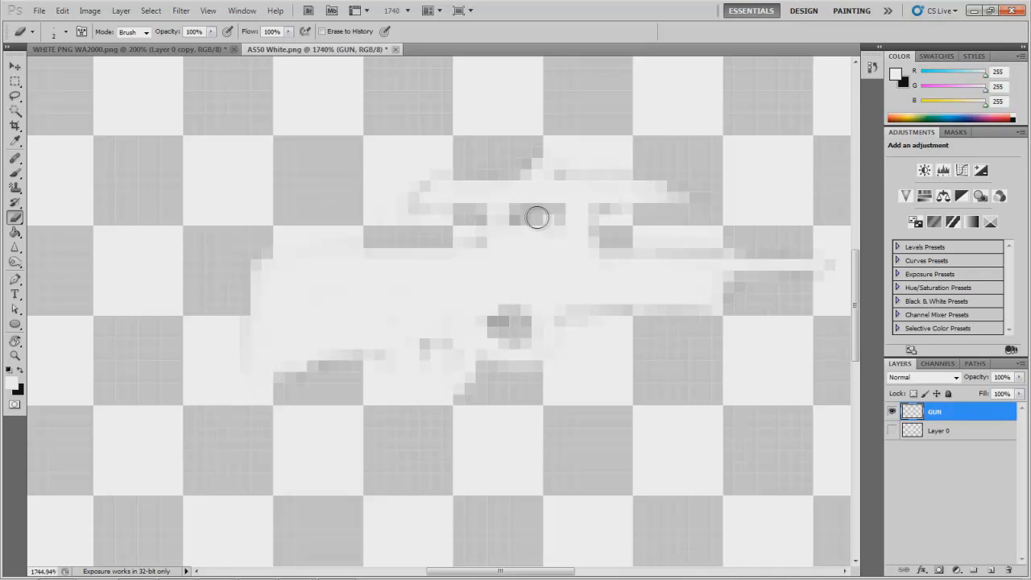
# - Review the cleaned rifle icon at its actual pixel size
pyautogui.scroll(-5, 570, 221)
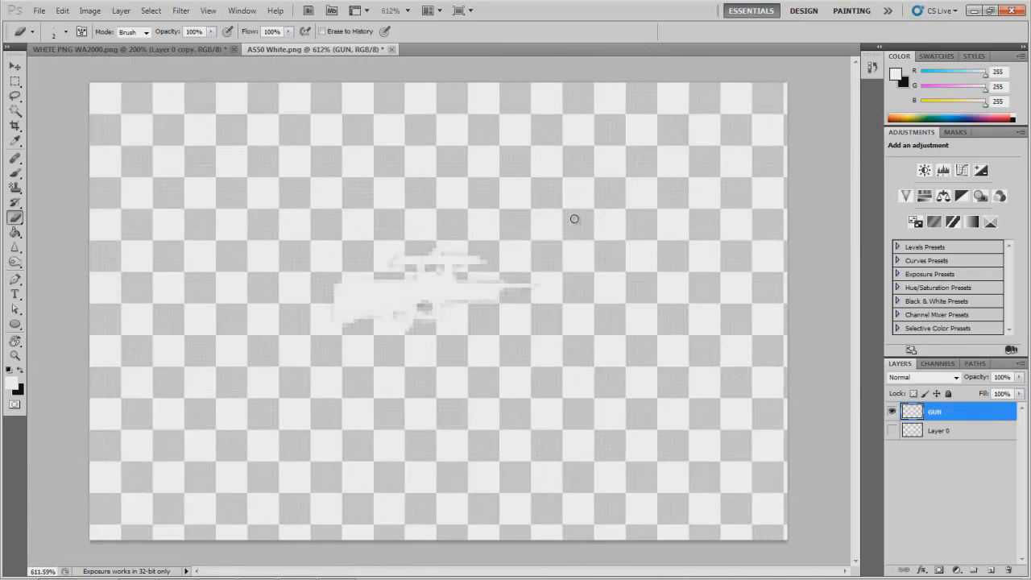
pyautogui.scroll(1, 411, 271)
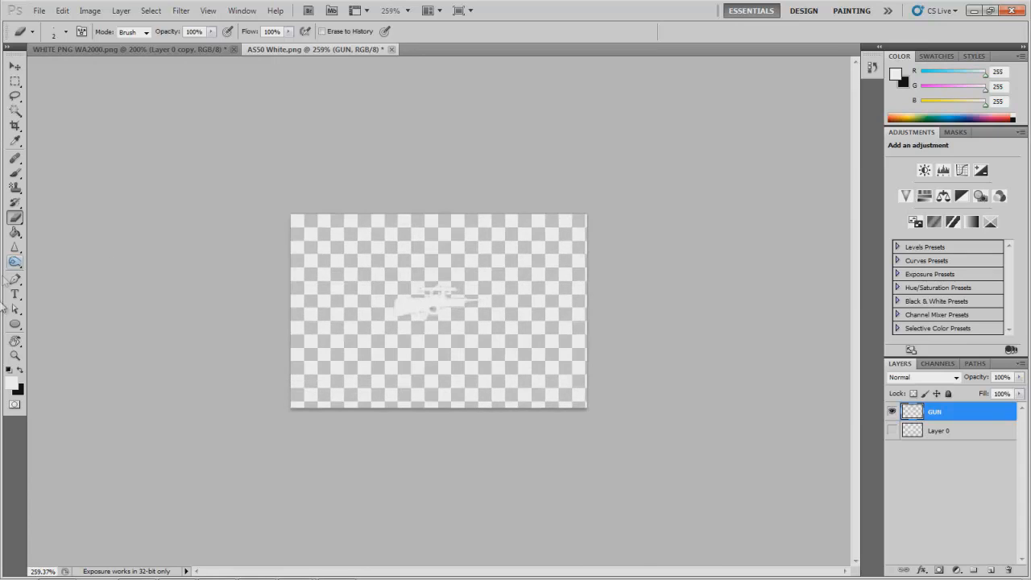
pyautogui.click(15, 355)
pyautogui.click(313, 31)
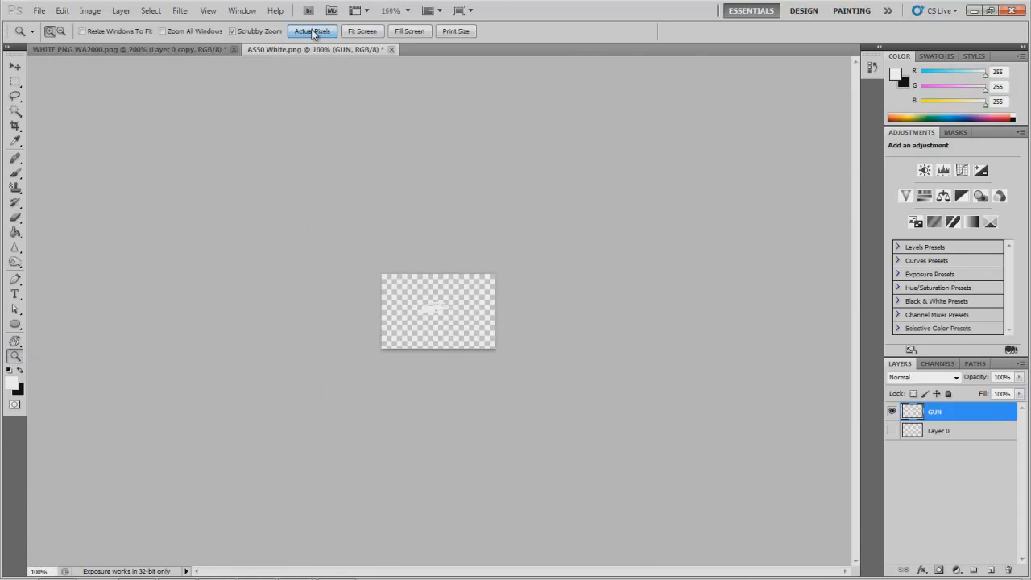
# - Save a PNG copy named WA2000 to the Desktop with interlacing set to None
pyautogui.click(39, 10)
pyautogui.click(64, 203)
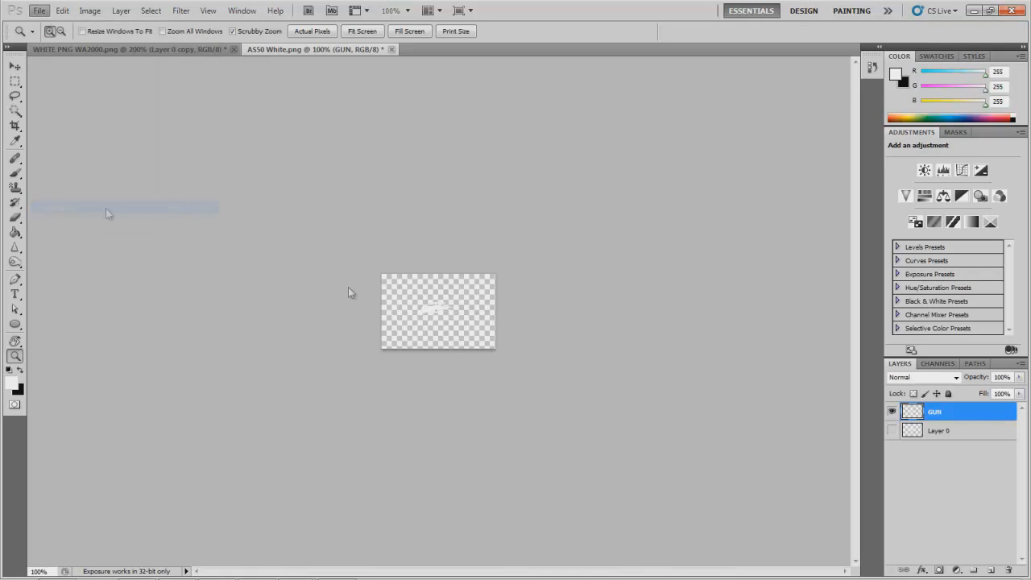
pyautogui.click(269, 419)
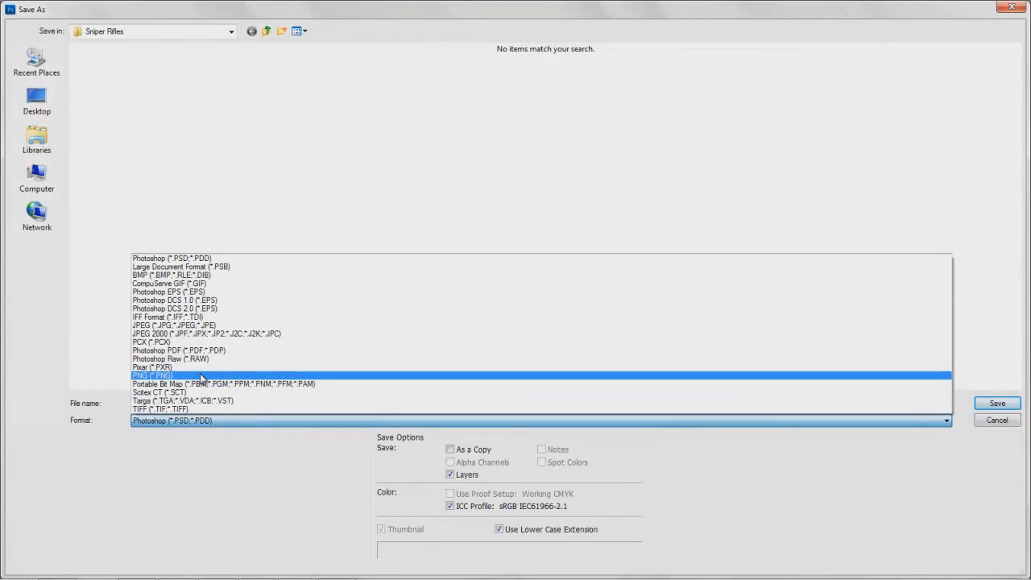
pyautogui.click(202, 372)
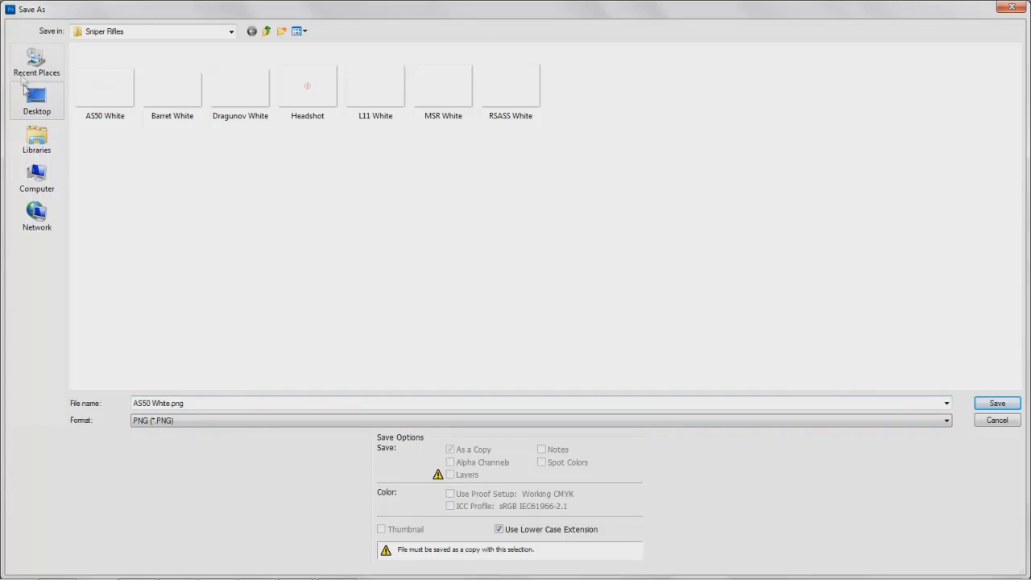
pyautogui.click(37, 101)
pyautogui.moveTo(241, 402); pyautogui.dragTo(127, 408)
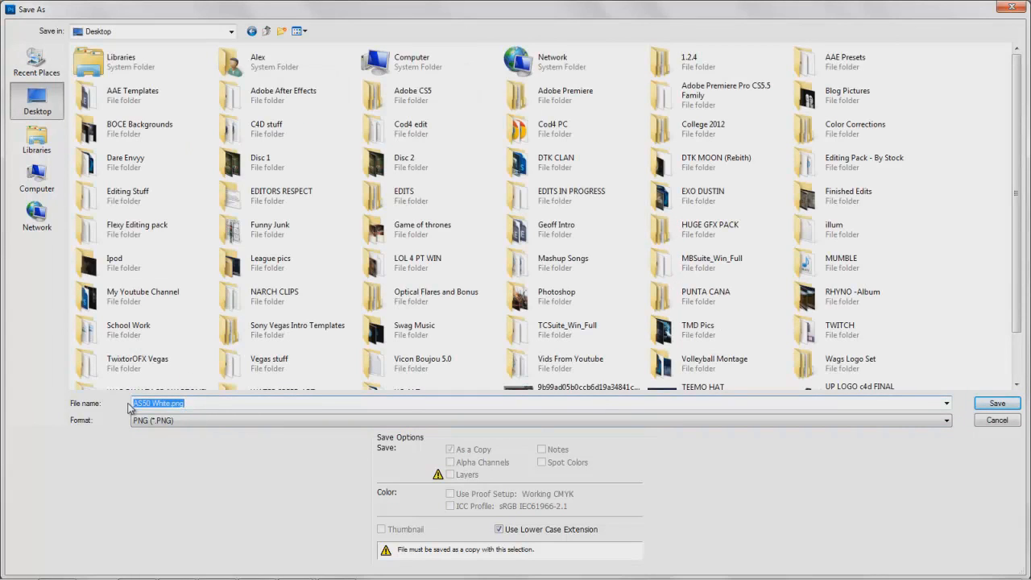
pyautogui.write('WA2000')
pyautogui.press('Return')
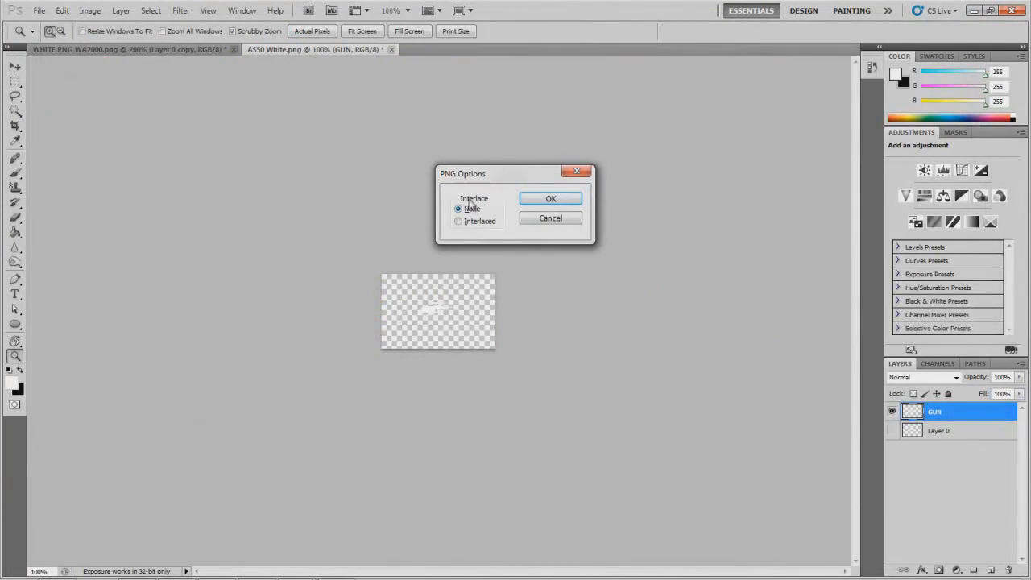
pyautogui.click(555, 200)
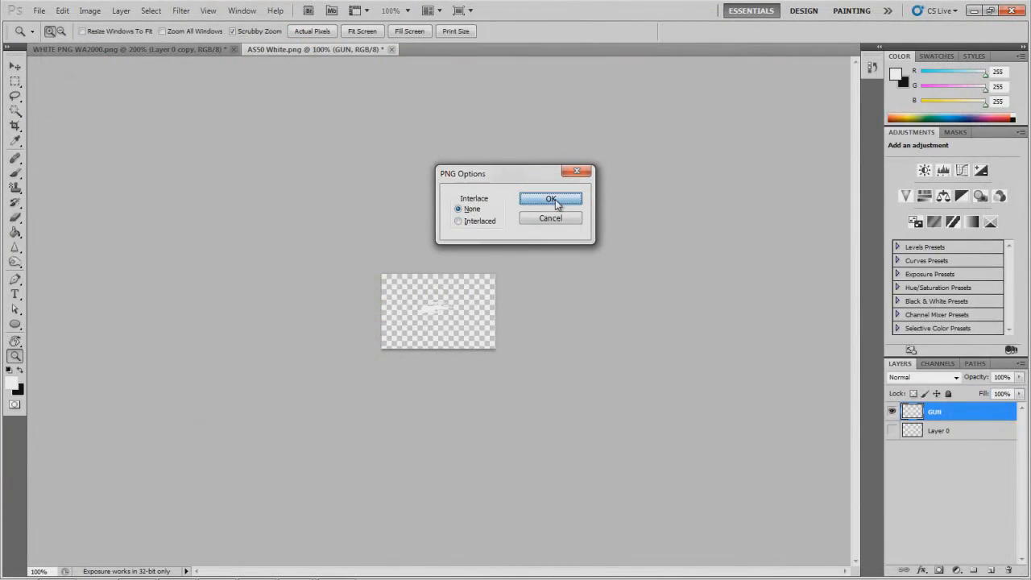
# - Show the WHITE WA2000 DONE and WHITE PNG WA2000 images from the desktop side by side in Windows Photo Viewer
pyautogui.click(974, 12)
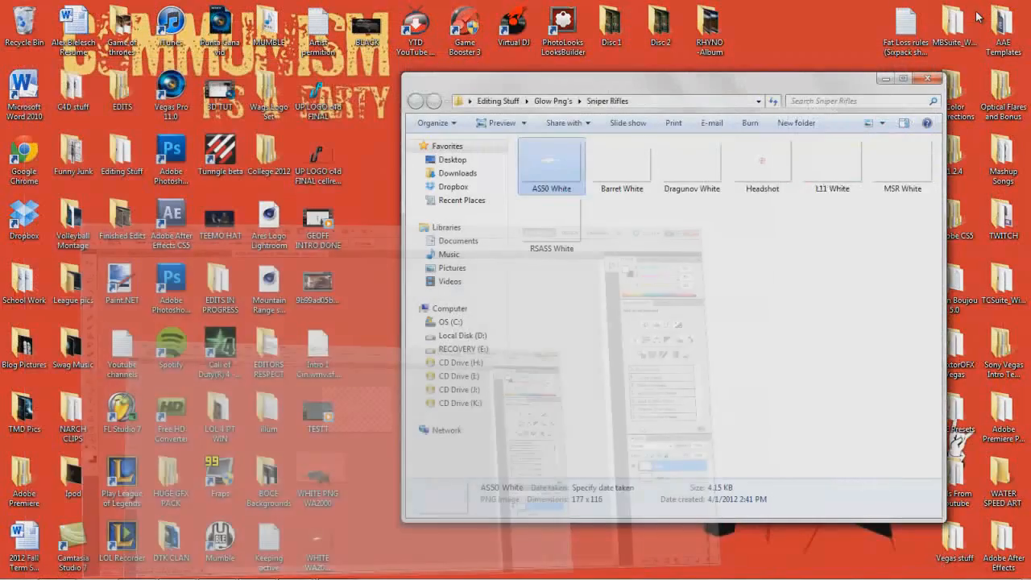
pyautogui.click(927, 81)
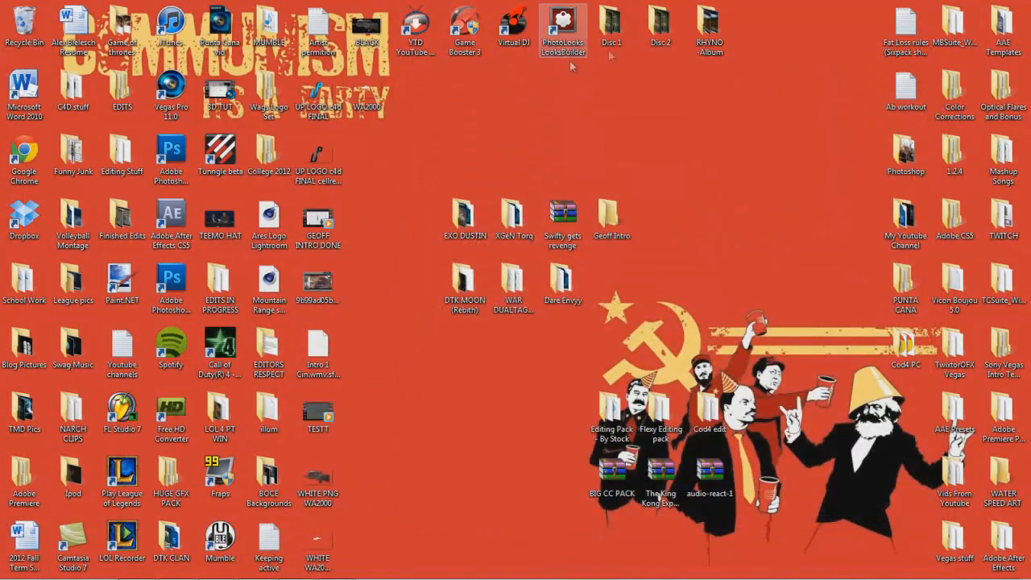
pyautogui.doubleClick(315, 488)
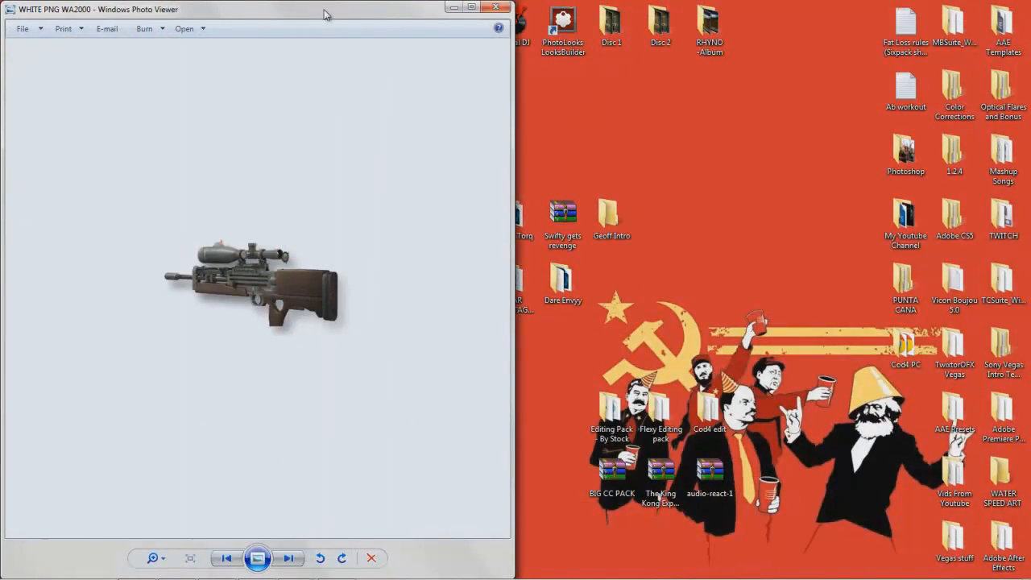
pyautogui.moveTo(324, 14); pyautogui.dragTo(1017, 37)
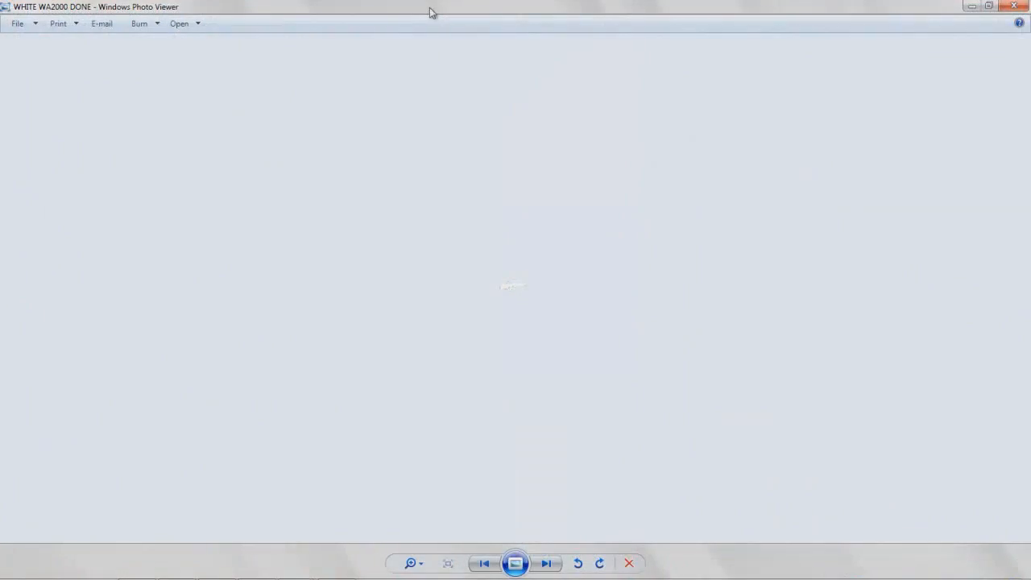
pyautogui.moveTo(429, 7); pyautogui.dragTo(213, 10)
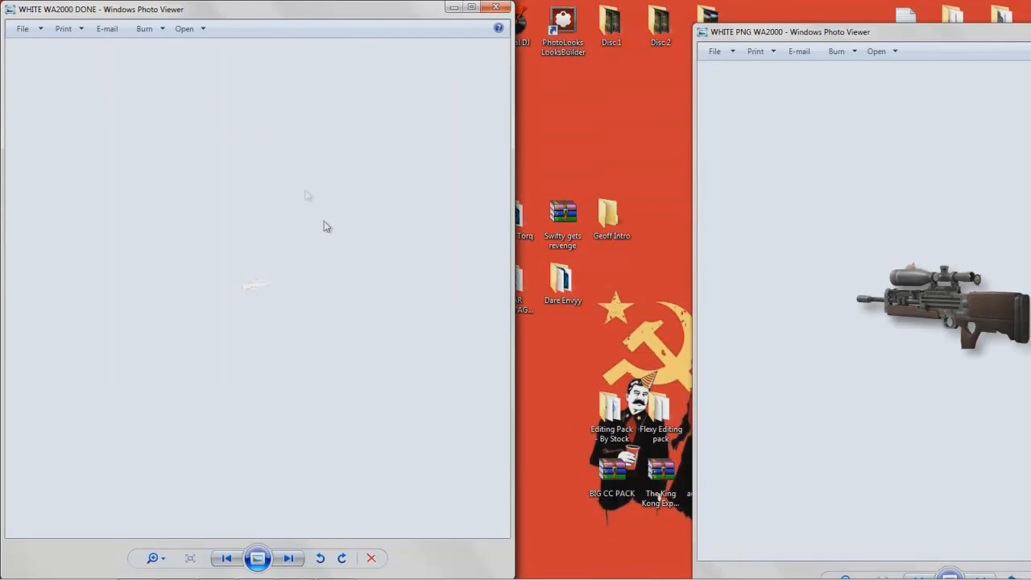
pyautogui.moveTo(817, 32); pyautogui.dragTo(1030, 36)
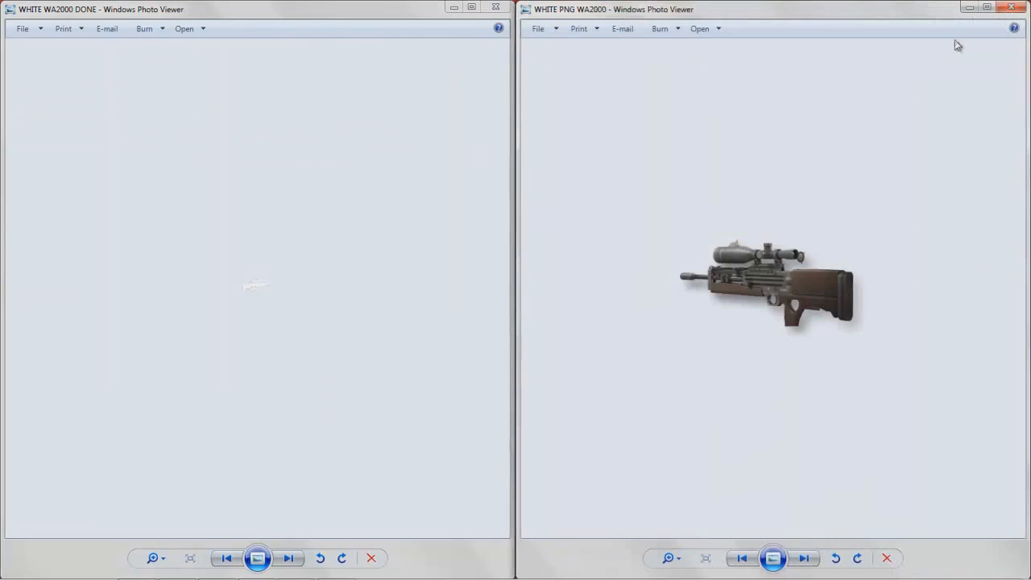
# - Examine the WHITE WA2000 DONE icon close up beside the original rifle image, and close the icon's viewer window
pyautogui.click(251, 302)
pyautogui.scroll(5, 250, 306)
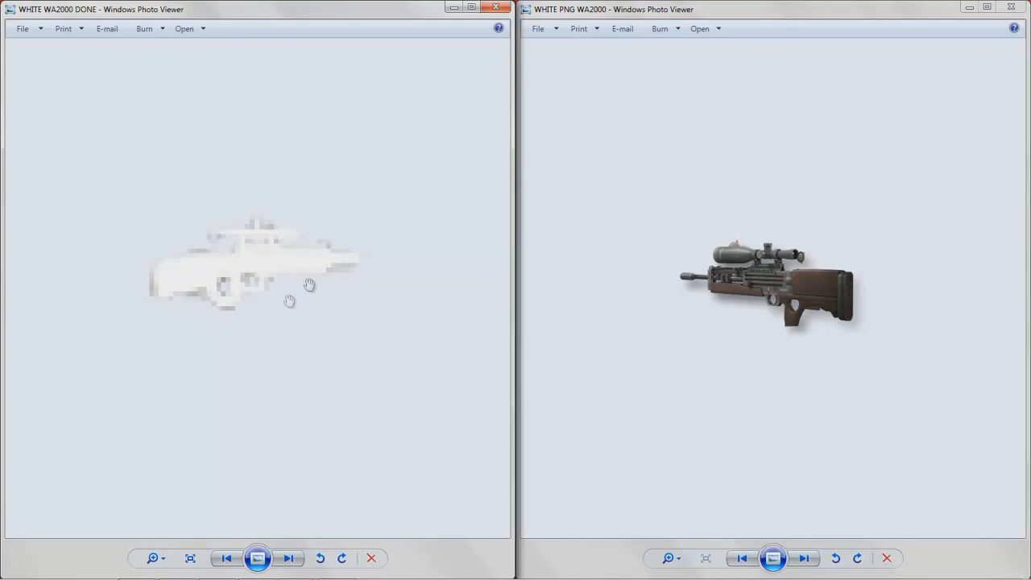
pyautogui.scroll(-5, 241, 310)
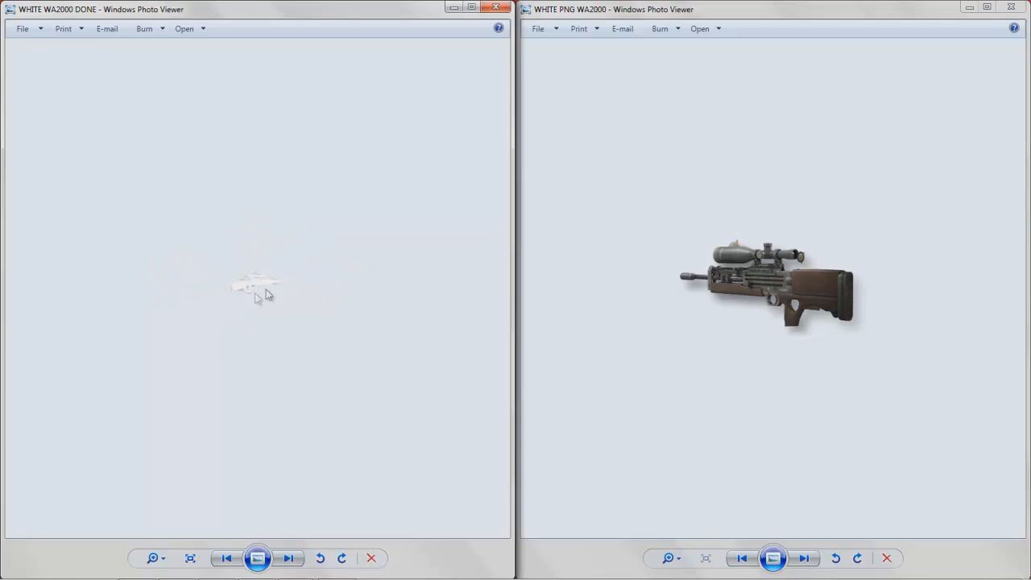
pyautogui.scroll(2, 276, 284)
pyautogui.scroll(-2, 275, 284)
pyautogui.click(502, 7)
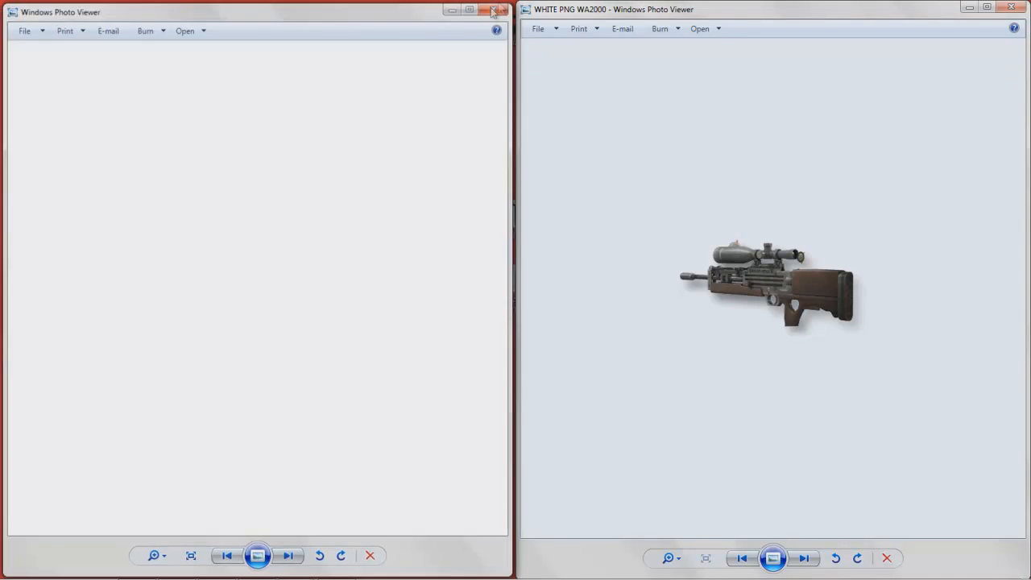
# - Switch back to Photoshop and touch up the rifle's outline on the GUN layer with the Eraser
pyautogui.click(216, 568)
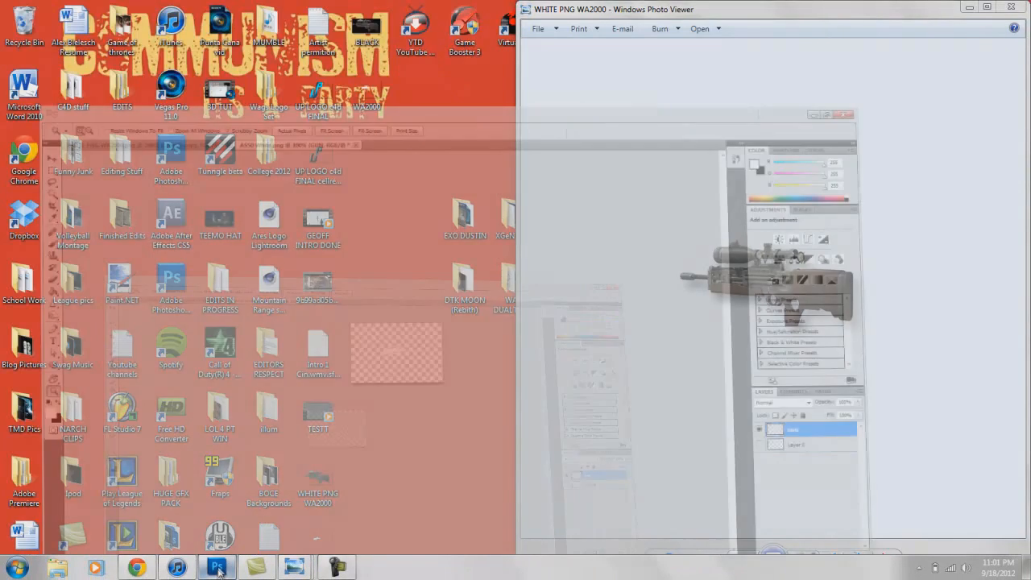
pyautogui.click(15, 82)
pyautogui.scroll(6, 421, 309)
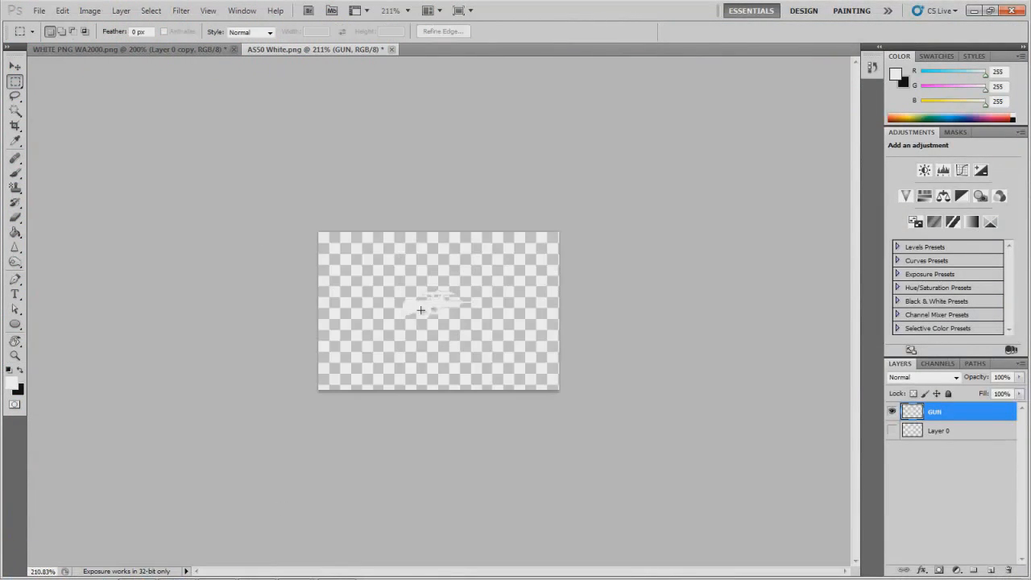
pyautogui.scroll(1, 358, 324)
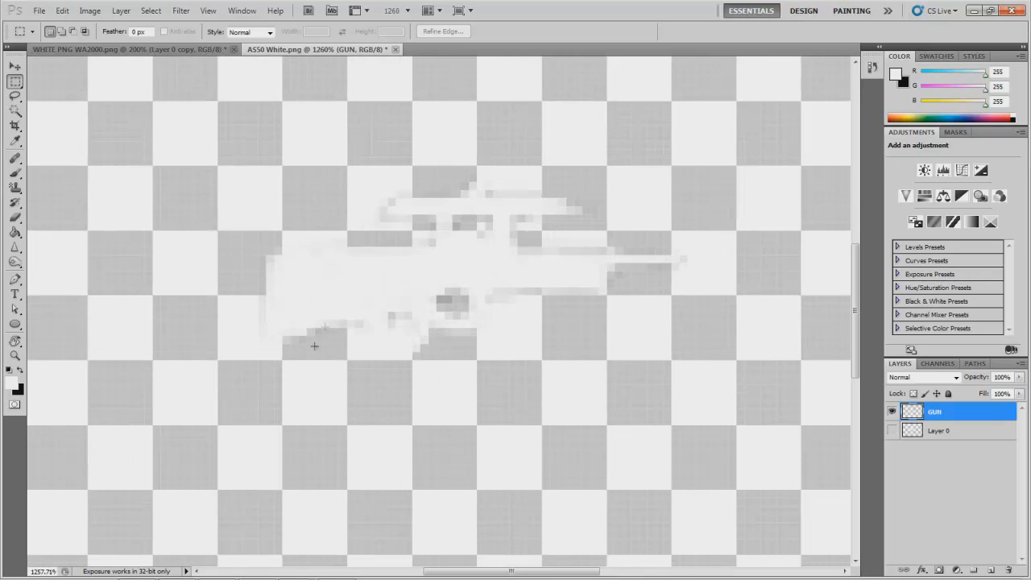
pyautogui.click(15, 218)
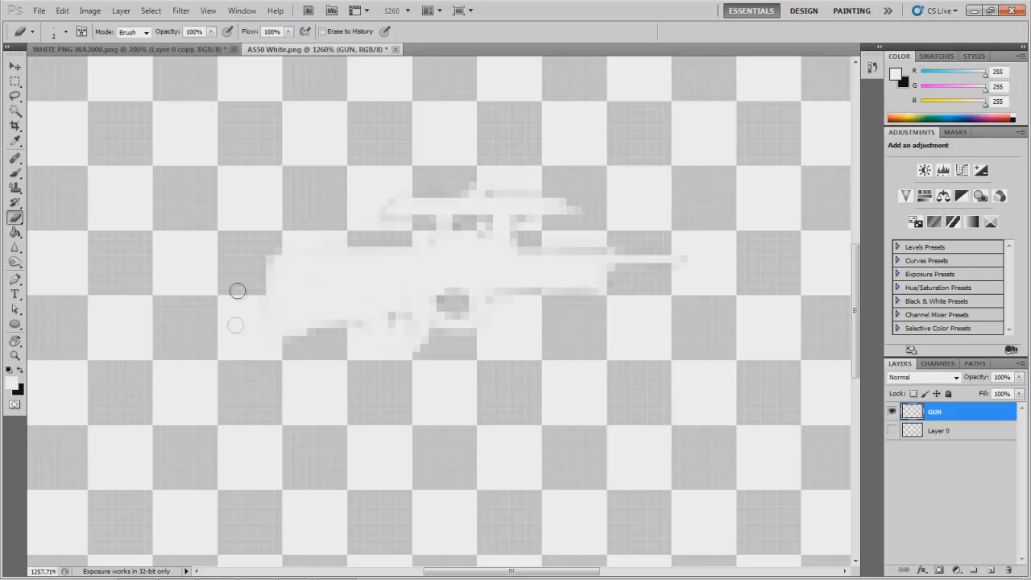
# - Save the icon as a non-interlaced PNG on the Desktop, replacing the existing WA2000 file
pyautogui.click(37, 11)
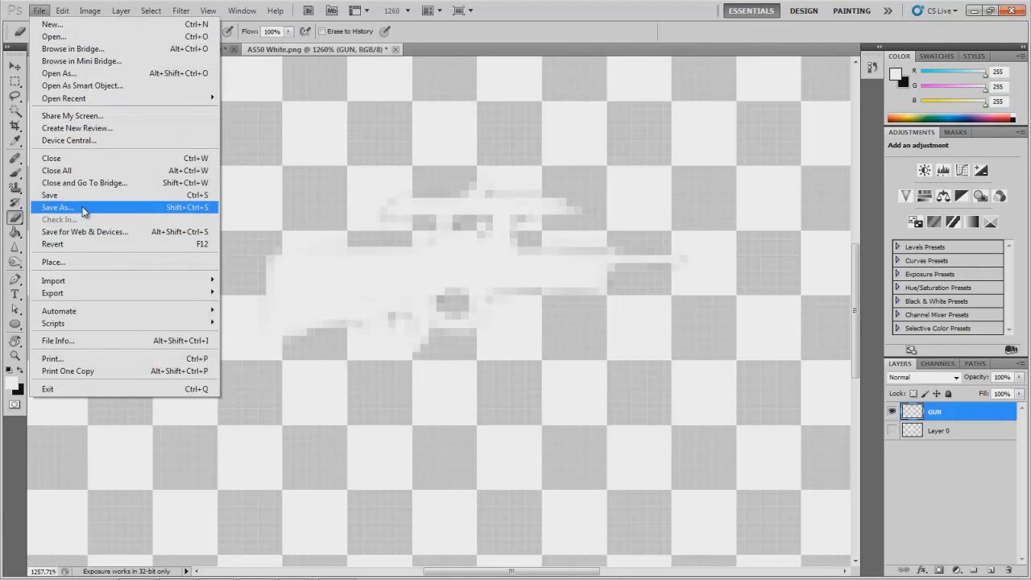
pyautogui.click(76, 204)
pyautogui.click(225, 420)
pyautogui.click(223, 384)
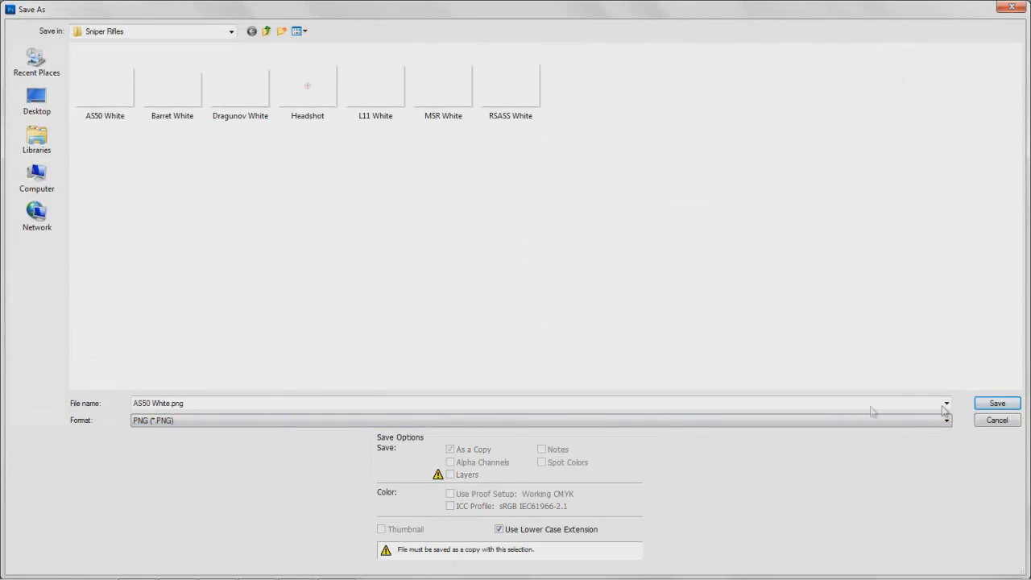
pyautogui.click(36, 101)
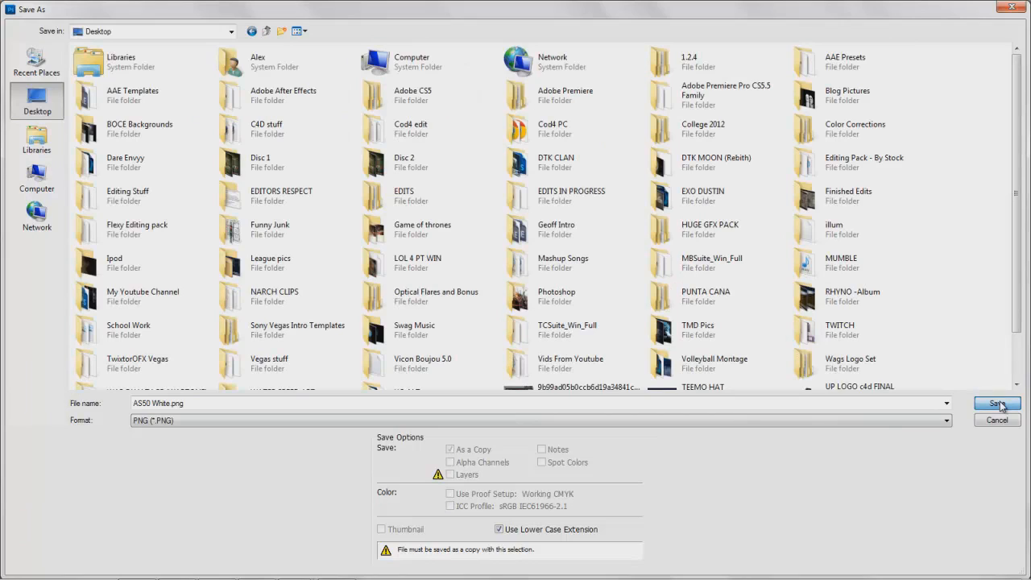
pyautogui.click(764, 322)
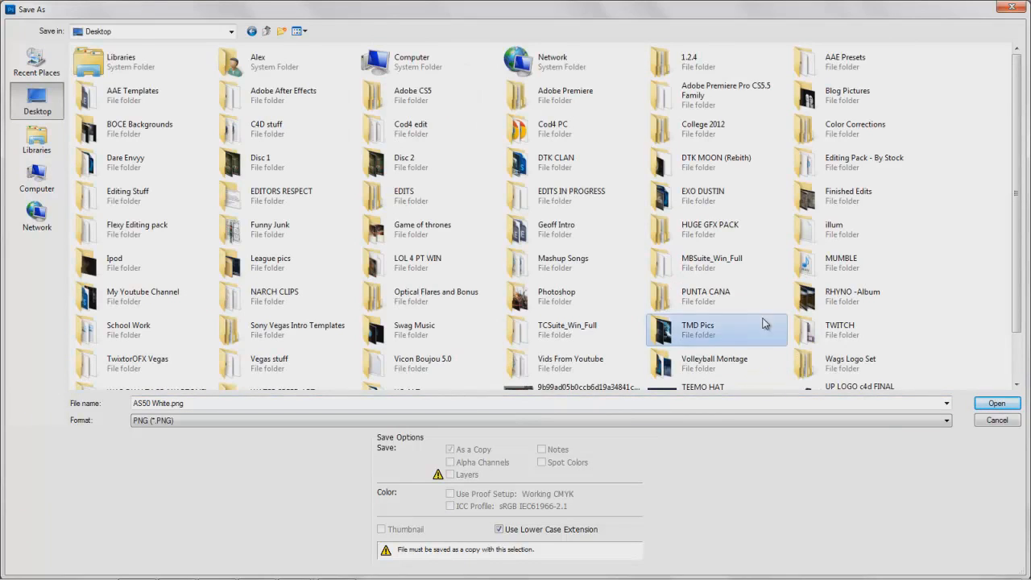
pyautogui.scroll(-1, 764, 323)
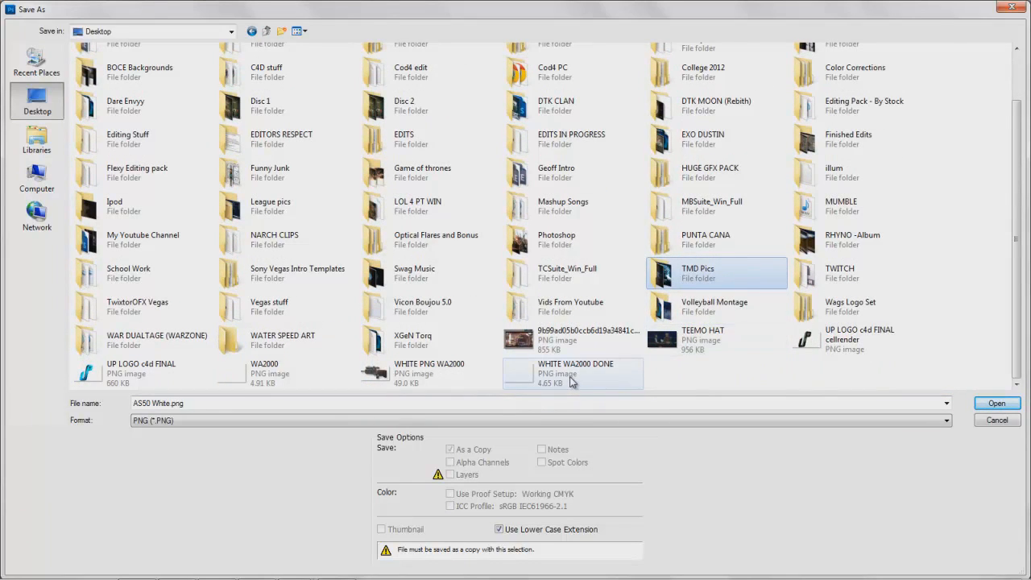
pyautogui.click(263, 379)
pyautogui.click(995, 403)
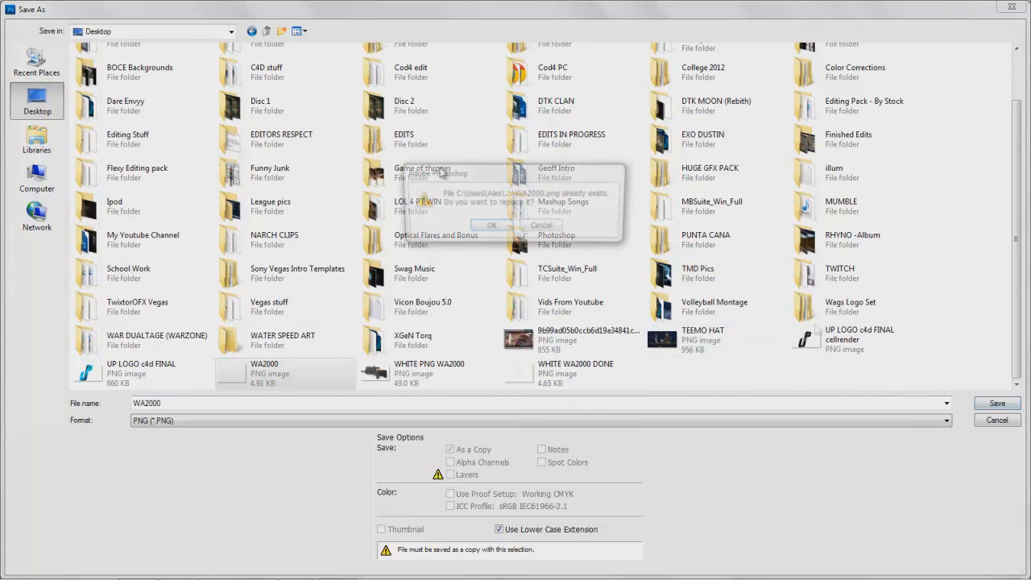
pyautogui.click(497, 224)
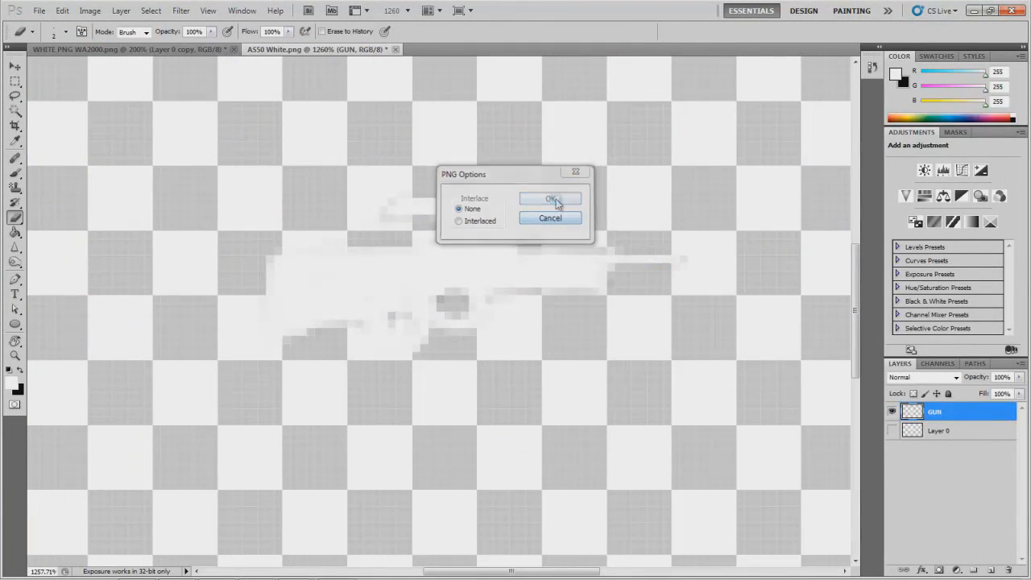
# - Finish the PNG save without interlacing, and inspect the WHITE WA2000 DONE icon from the desktop close up in Windows Photo Viewer
pyautogui.click(553, 199)
pyautogui.click(973, 10)
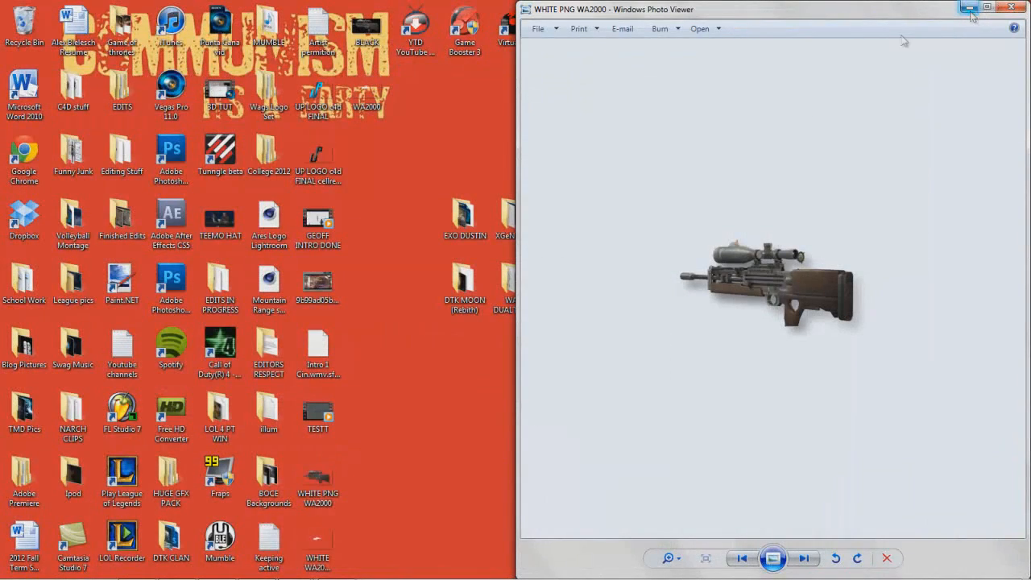
pyautogui.doubleClick(320, 547)
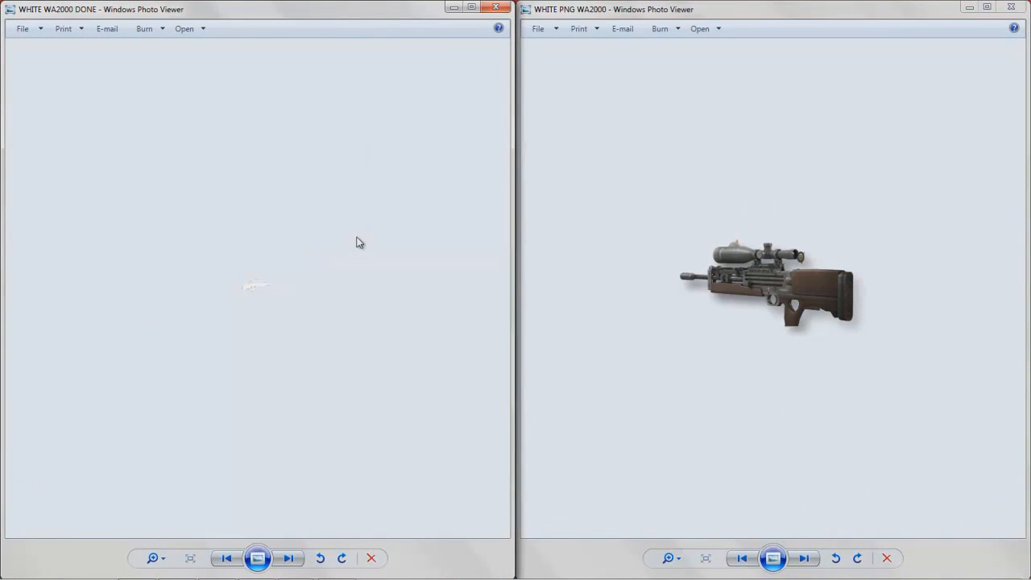
pyautogui.scroll(5, 219, 294)
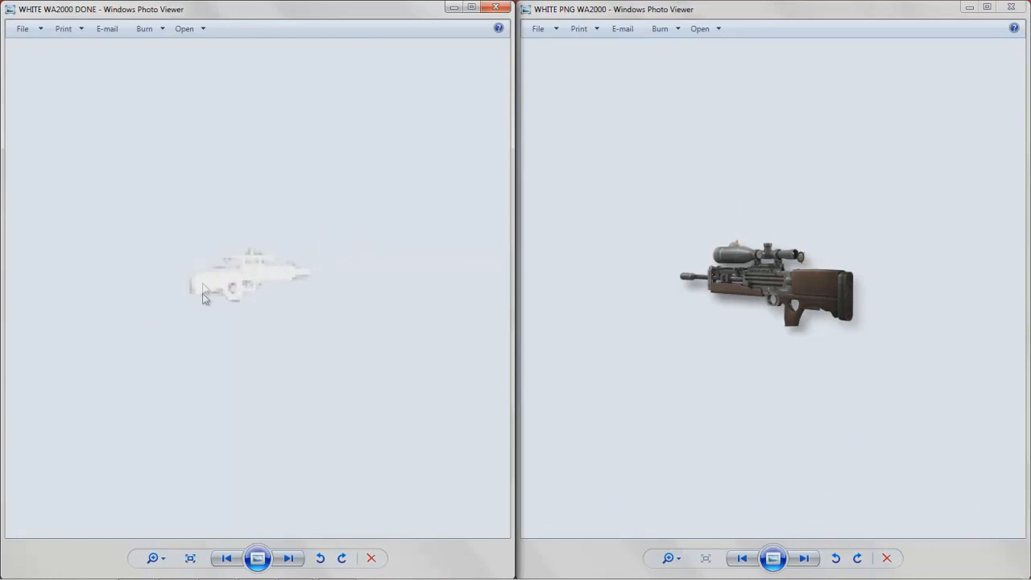
pyautogui.scroll(-5, 352, 269)
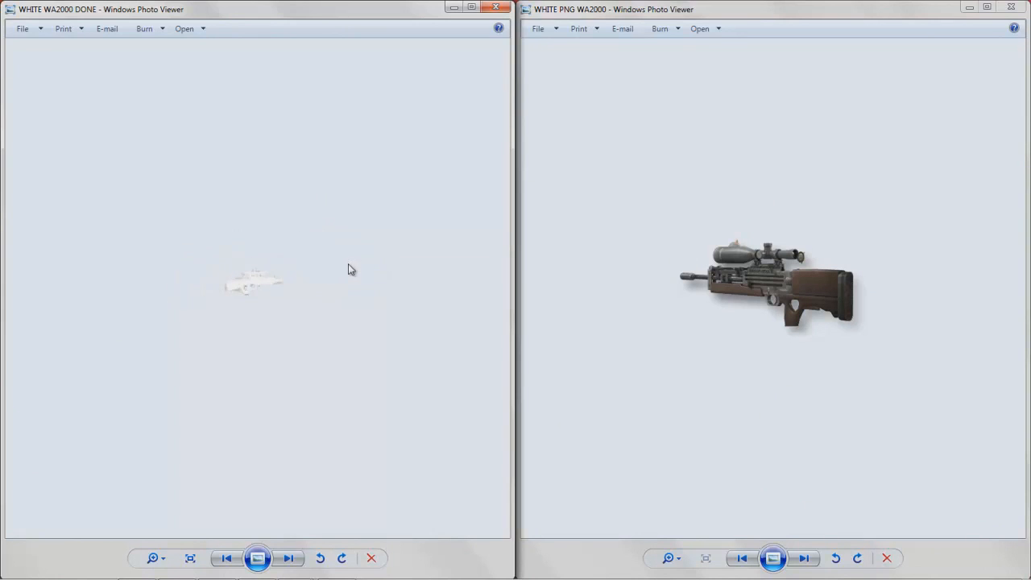
# - Close the original rifle image, search the computer for "sniper rifle", and show AS50 White beside the finished WA2000 icon for comparison
pyautogui.click(1011, 7)
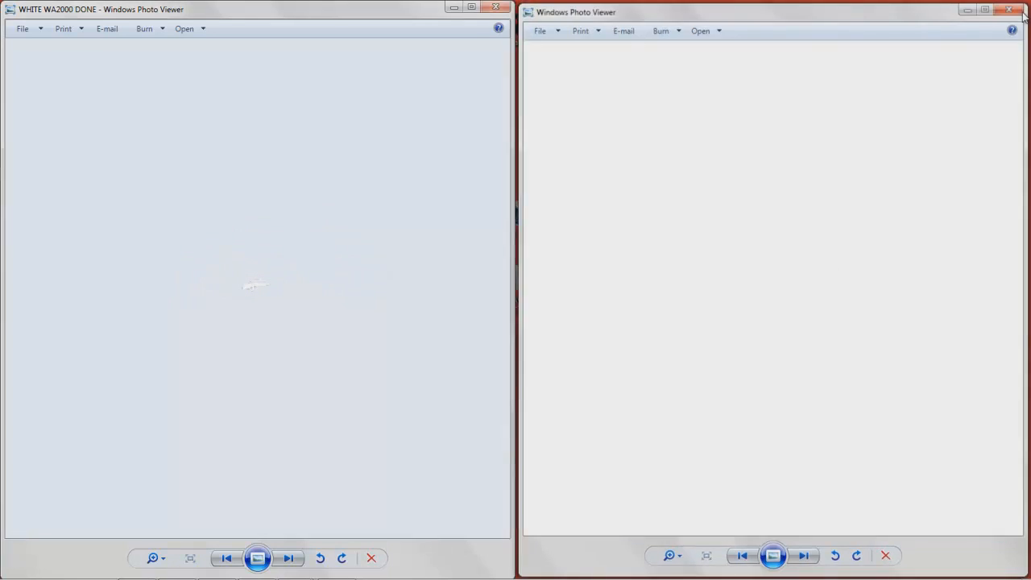
pyautogui.click(17, 567)
pyautogui.write('sniper rifle')
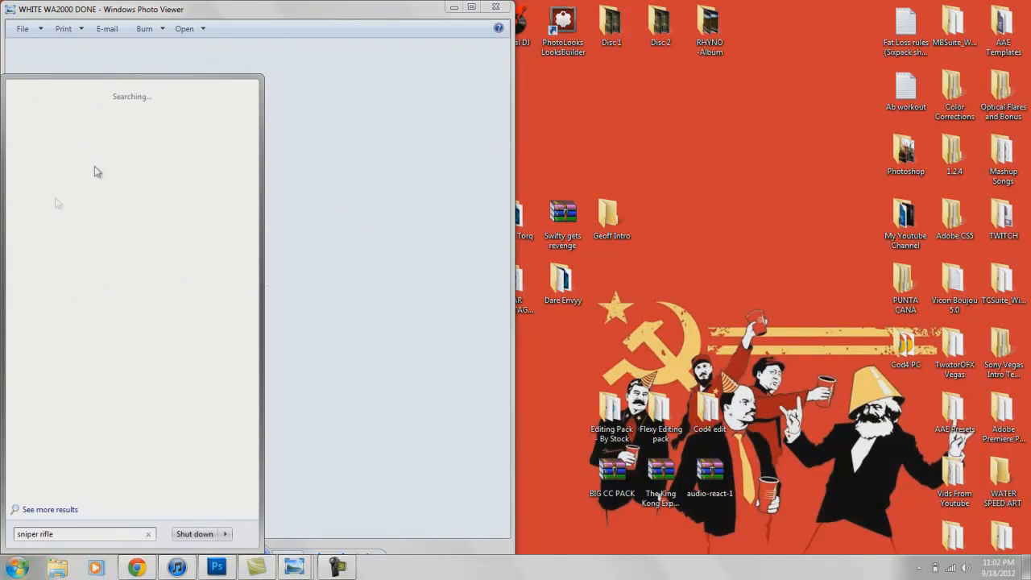
pyautogui.click(104, 108)
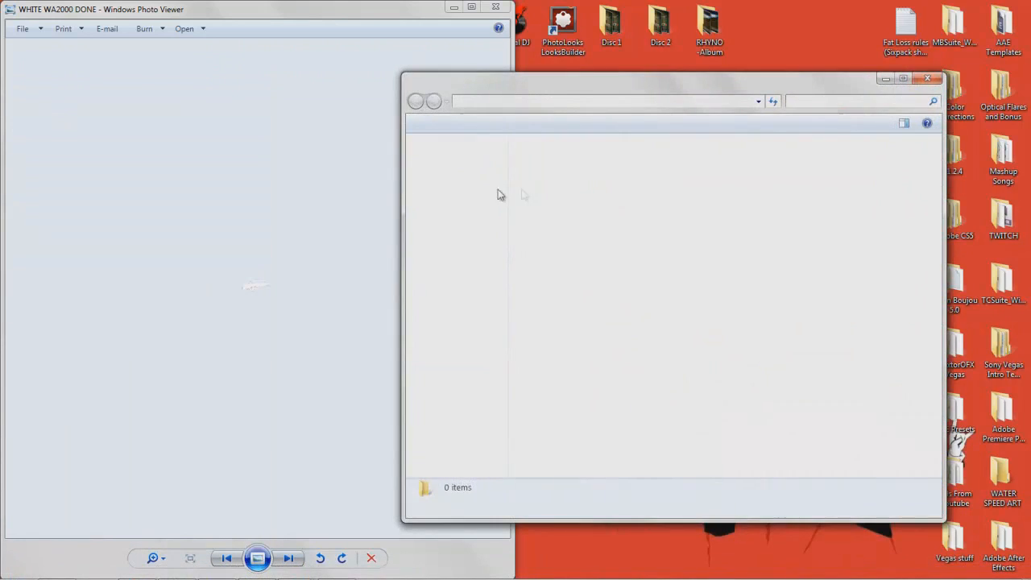
pyautogui.doubleClick(563, 169)
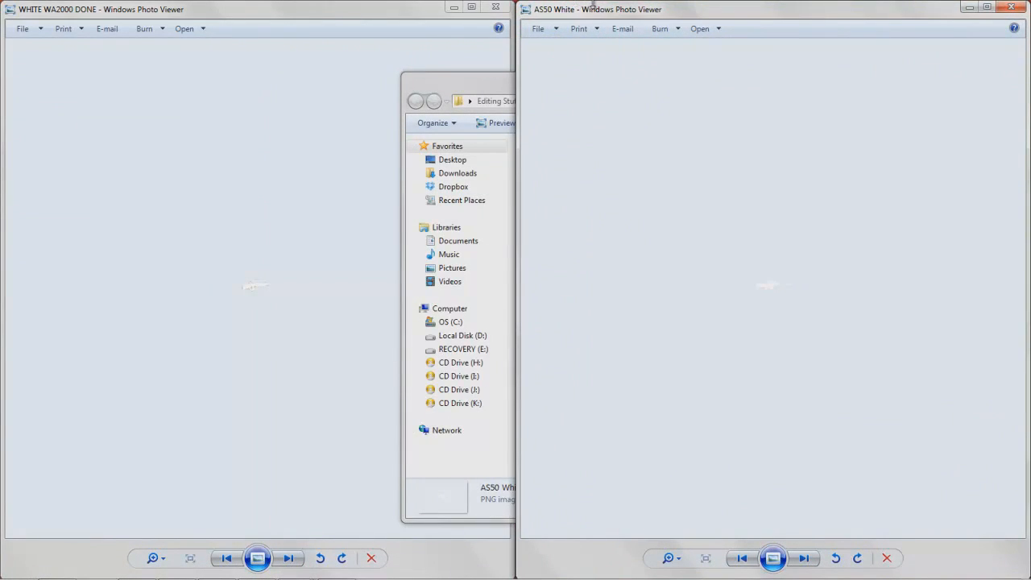
pyautogui.click(386, 17)
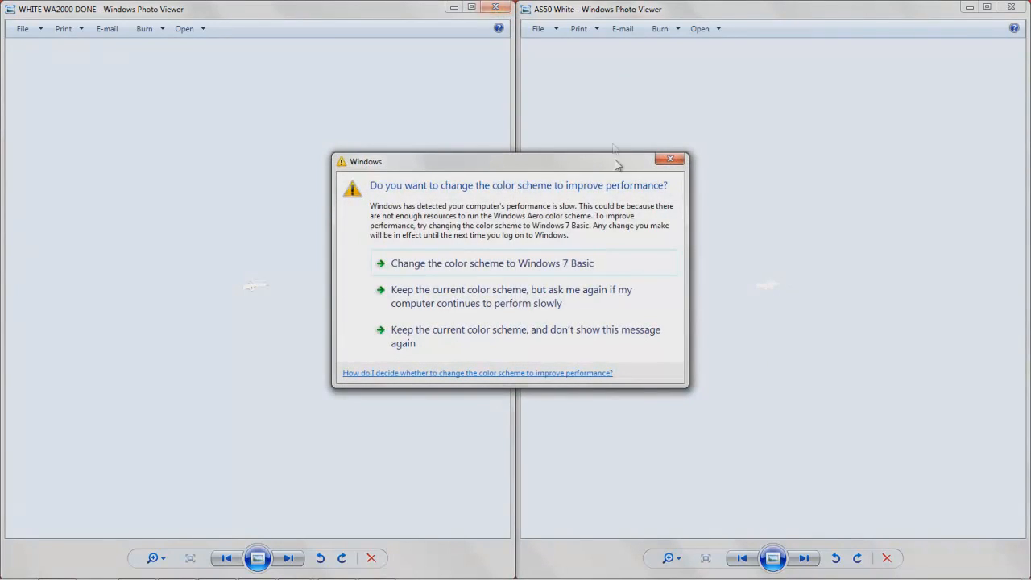
pyautogui.click(668, 160)
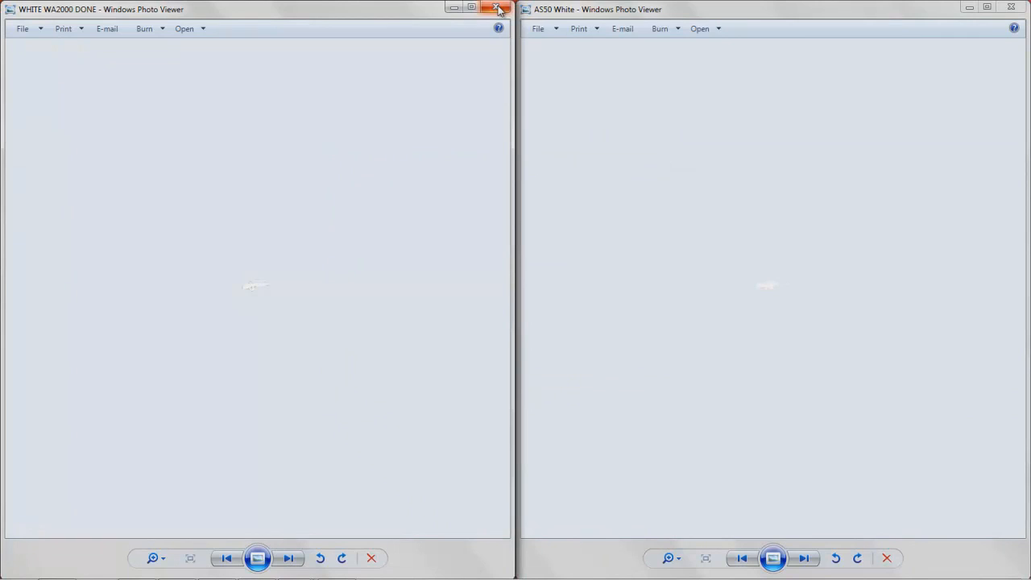